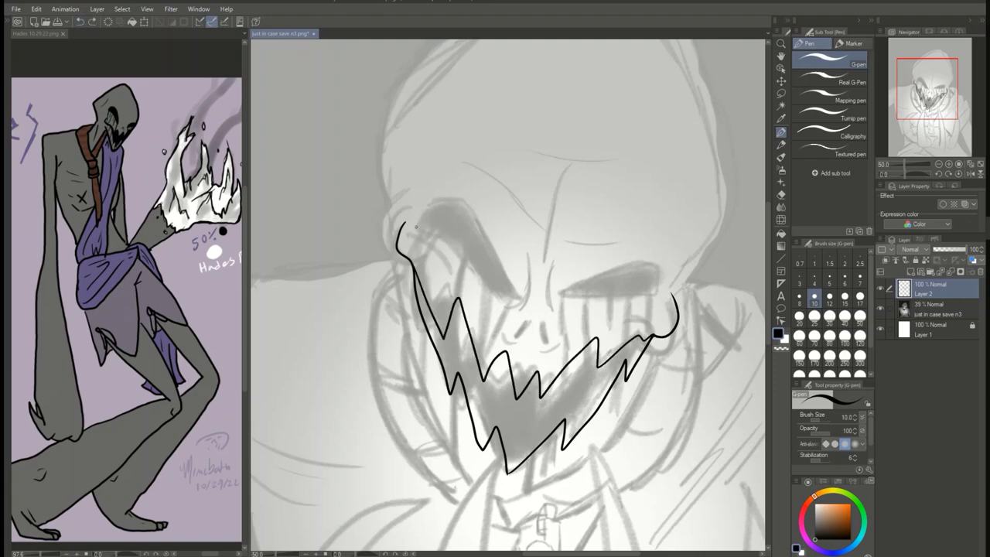
- Ink the outlines of both eye sockets and the nose over the sketch with the G-pen
left_click_drag(416, 226, 511, 310)
mouse_move(611, 263)
left_mouse_down()
mouse_move(658, 289)
mouse_move(564, 314)
left_mouse_up()
mouse_move(514, 334)
left_mouse_down()
mouse_move(542, 318)
mouse_move(549, 344)
left_mouse_up()
left_click_drag(550, 266, 550, 315)
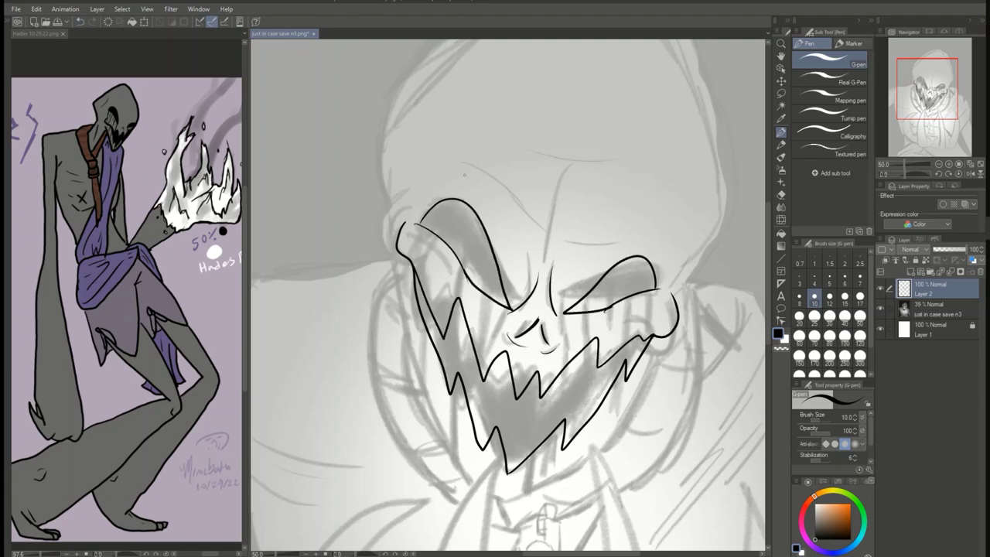
- Ink the forehead creases and the contours beside the face following the sketch
left_click_drag(560, 195, 545, 259)
left_click_drag(467, 161, 541, 226)
left_click_drag(574, 248, 615, 239)
mouse_move(379, 157)
left_mouse_down()
mouse_move(436, 393)
mouse_move(490, 481)
left_mouse_up()
key("ctrl+z")
left_click_drag(403, 187, 377, 283)
left_click_drag(656, 277, 687, 361)
- Ink the large curved claws and knuckles of the hand in front of the chest
key("ctrl+0")
left_click_drag(439, 311, 447, 467)
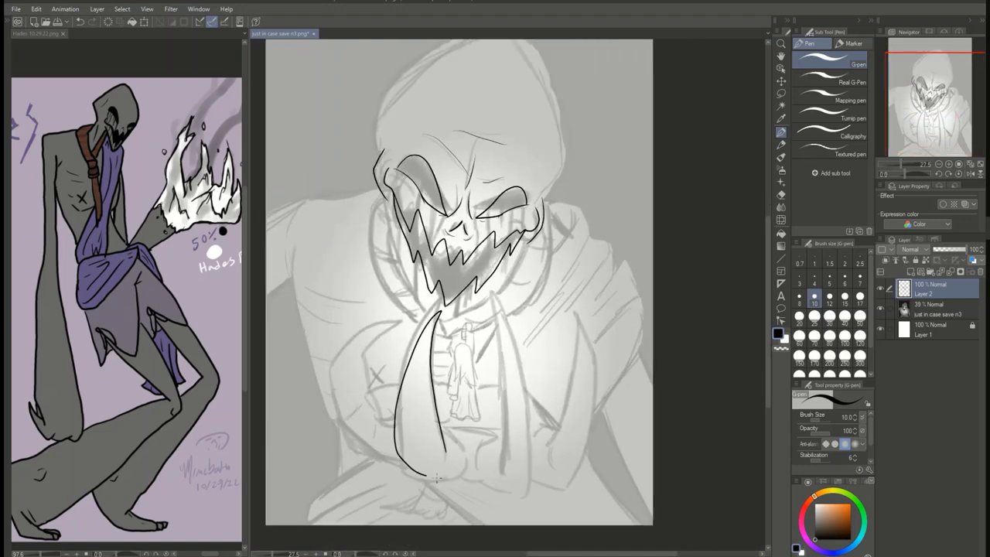
left_click_drag(449, 433, 509, 492)
left_click_drag(503, 303, 534, 494)
left_click_drag(499, 456, 495, 476)
mouse_move(535, 487)
left_mouse_down()
mouse_move(570, 315)
mouse_move(553, 462)
left_mouse_up()
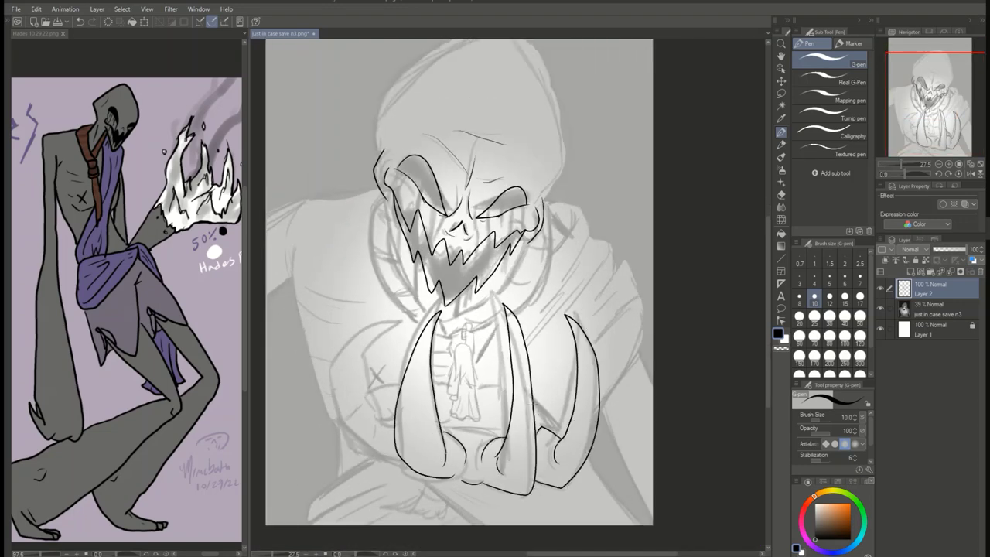
left_click_drag(546, 400, 530, 430)
- Ink the tiny robed figure between the claws, including its raised arm, long hair, flared dress and fold lines
scroll(451, 387, "up", 3)
mouse_move(470, 292)
left_mouse_down()
mouse_move(456, 304)
mouse_move(499, 329)
left_mouse_up()
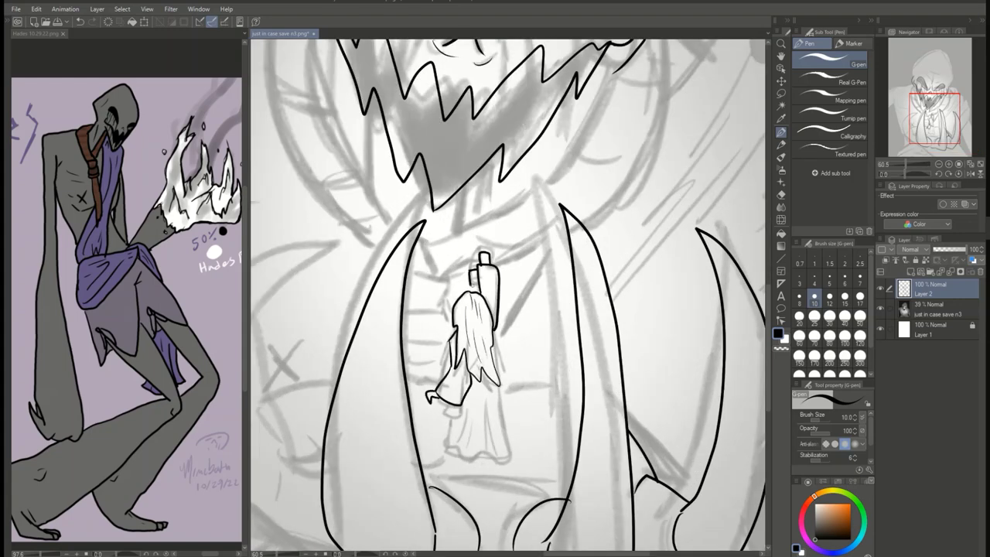
left_click_drag(518, 440, 449, 459)
left_click_drag(451, 405, 432, 459)
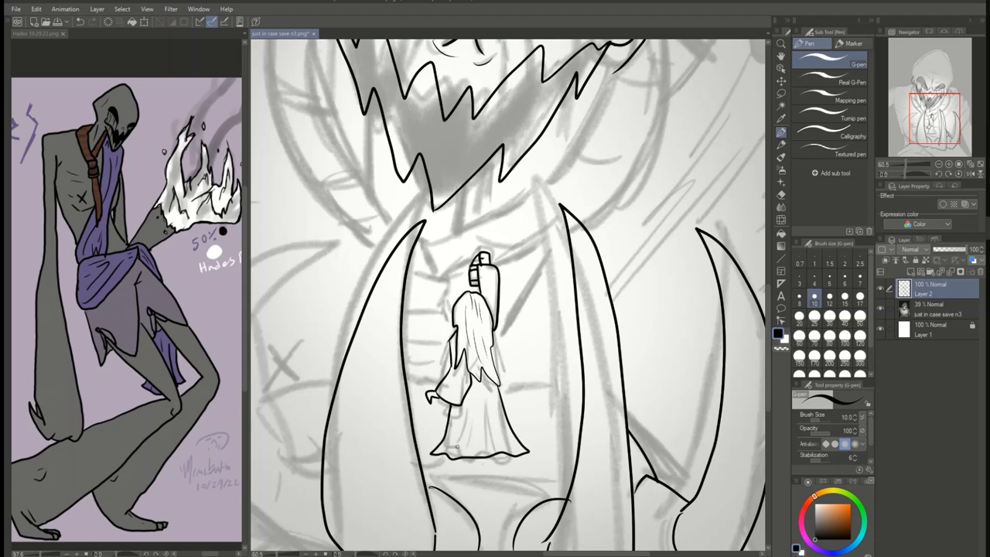
left_click_drag(472, 388, 489, 435)
left_click_drag(456, 405, 470, 454)
left_click_drag(510, 405, 523, 434)
scroll(545, 467, "down", 3)
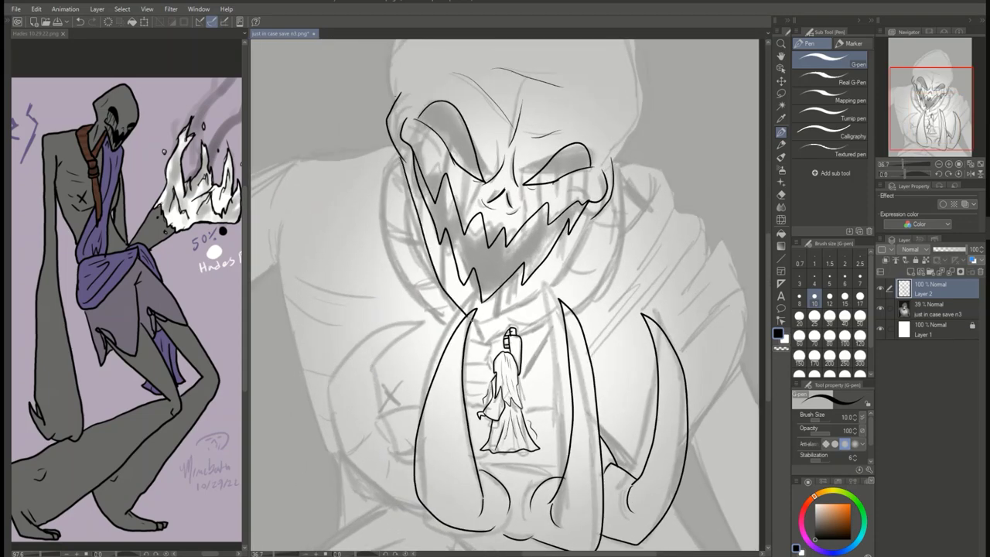
- Mirror the view and ink the neck wrap around the jaw, the outermost claw and the palm edge
scroll(508, 289, "down", 1)
key("h")
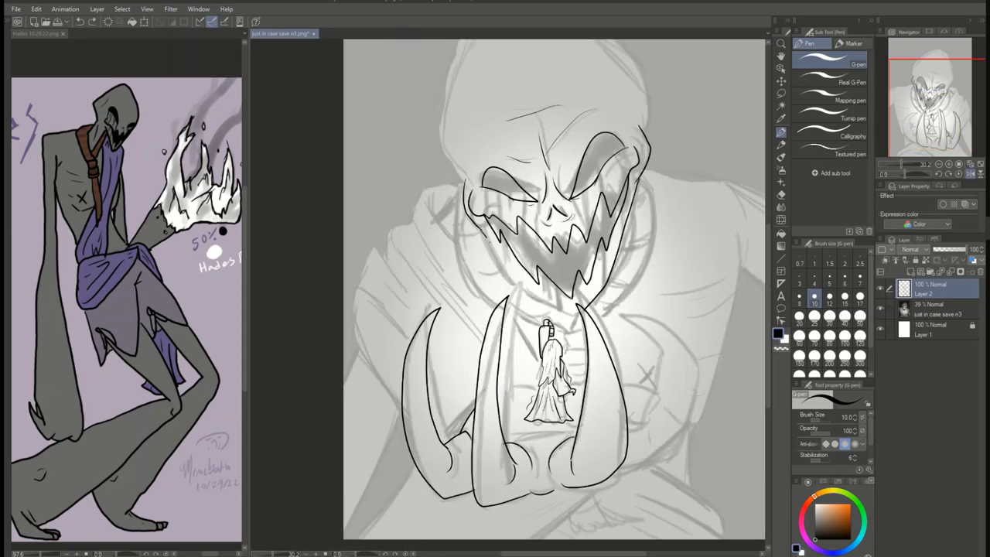
left_click_drag(486, 237, 577, 308)
mouse_move(624, 464)
left_mouse_down()
mouse_move(699, 409)
mouse_move(633, 313)
left_mouse_up()
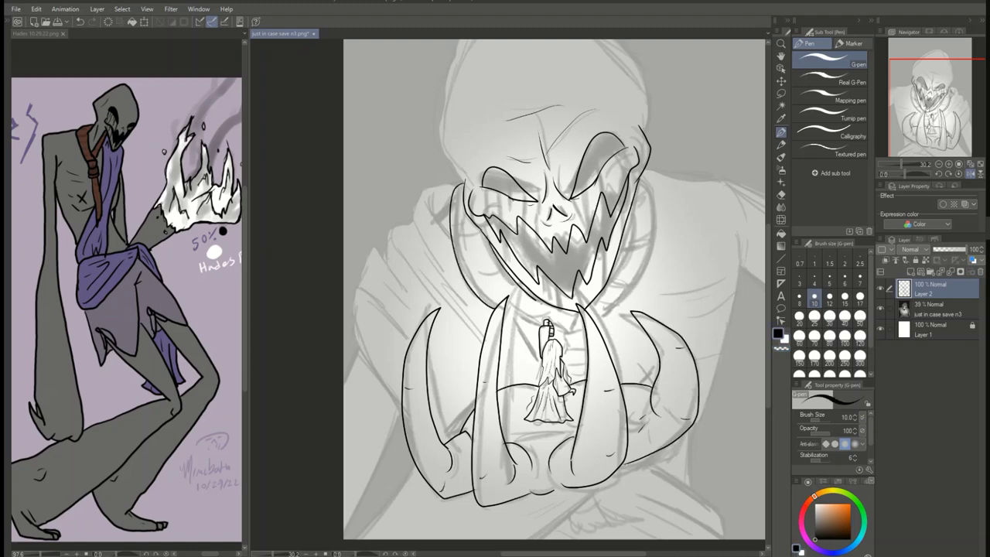
left_click_drag(648, 179, 600, 325)
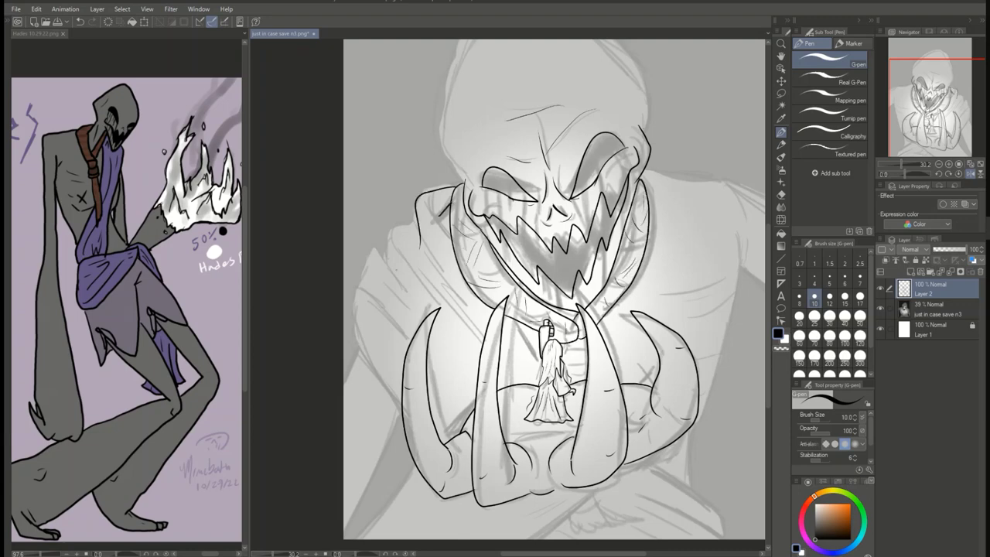
- Ink the cloth draped over the shoulder with its outer contour and inner folds
mouse_move(391, 231)
left_mouse_down()
mouse_move(370, 364)
mouse_move(409, 440)
left_mouse_up()
left_click_drag(354, 348, 404, 440)
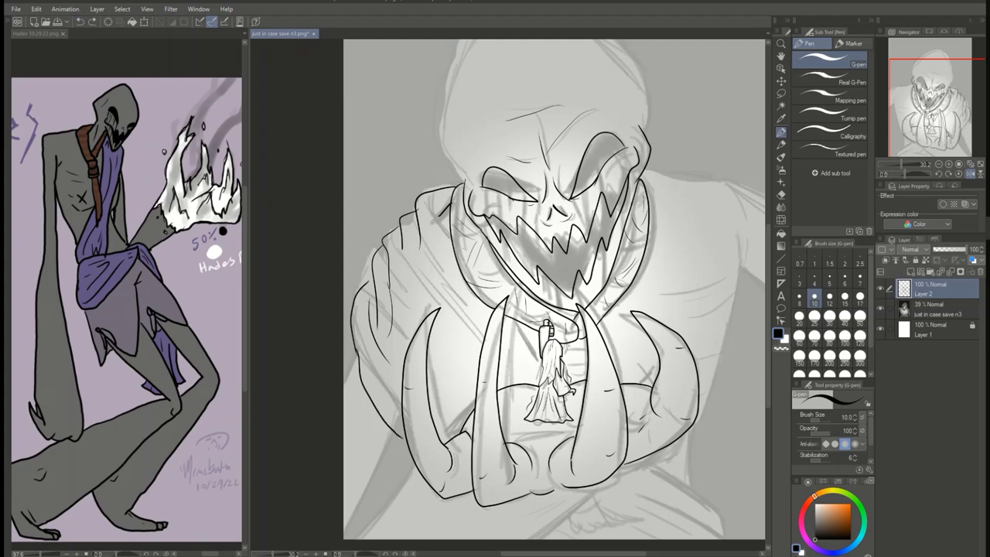
left_click_drag(416, 228, 410, 328)
left_click_drag(465, 233, 447, 378)
- Restore the unmirrored view and ink the remaining arm, leg and torso contours, with the frayed patch on the leg
key("h")
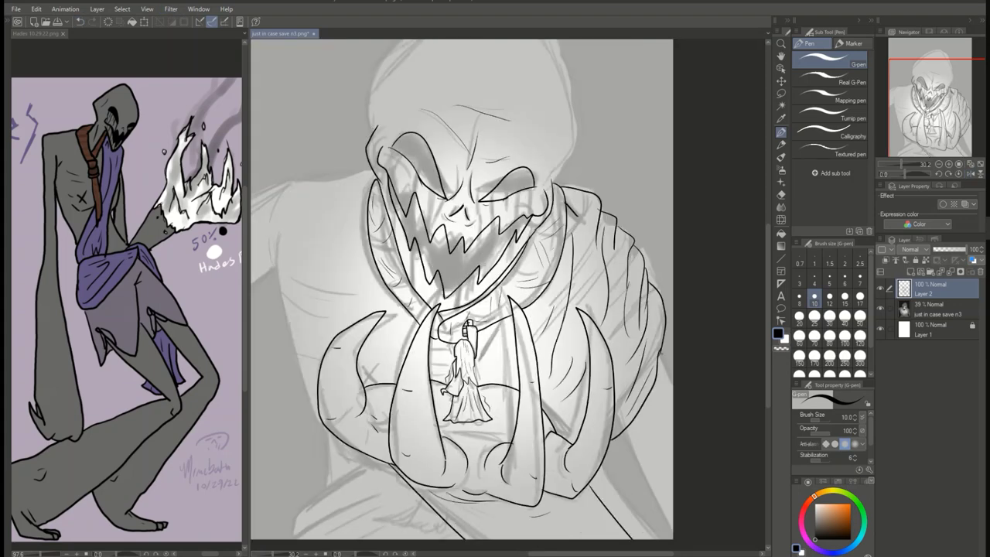
left_click_drag(662, 352, 673, 405)
left_click_drag(623, 430, 659, 539)
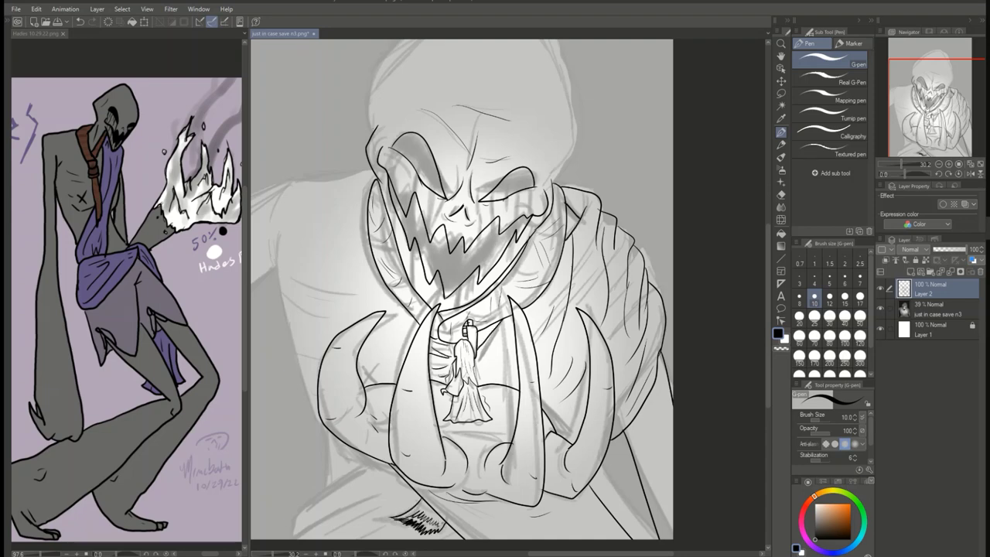
left_click_drag(293, 536, 371, 502)
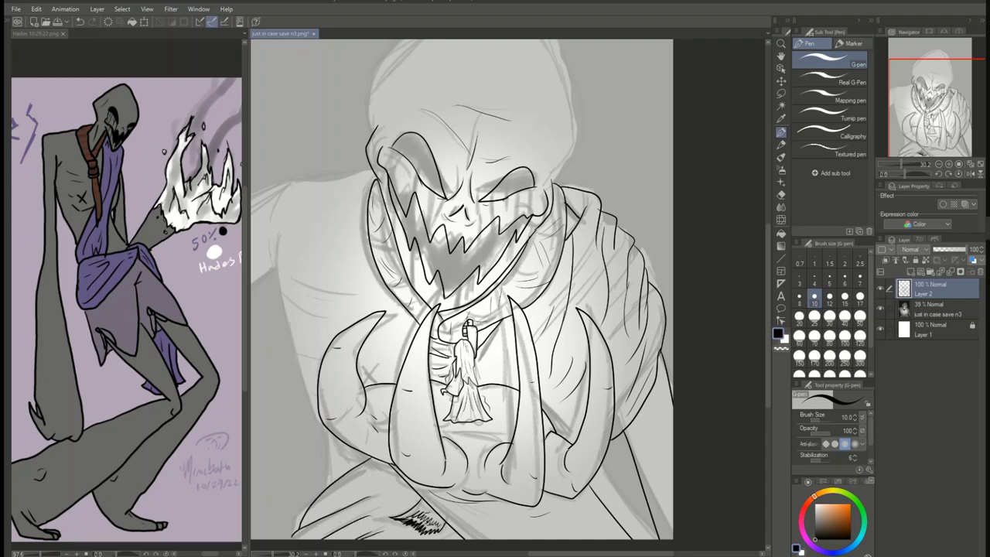
left_click_drag(277, 230, 320, 421)
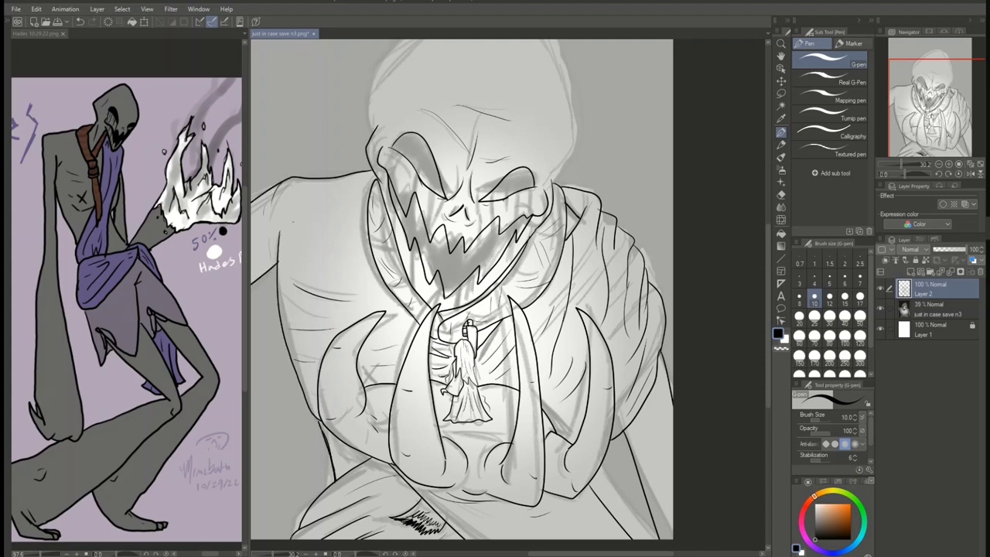
scroll(510, 298, "up", 2)
left_click_drag(511, 87, 676, 232)
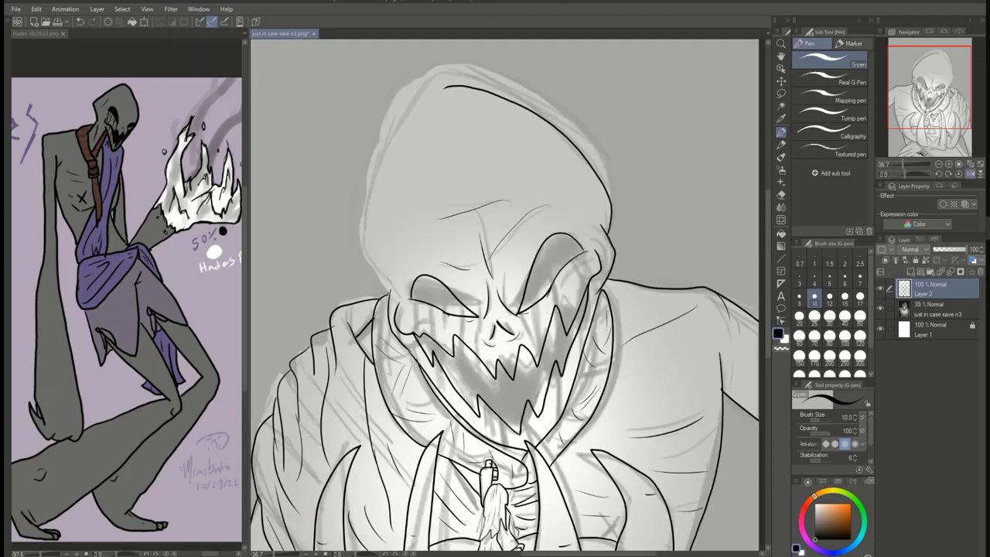
mouse_move(389, 294)
left_mouse_down()
mouse_move(447, 88)
mouse_move(435, 114)
mouse_move(476, 90)
left_mouse_up()
key("ctrl+z")
key("ctrl+z")
key("ctrl+z")
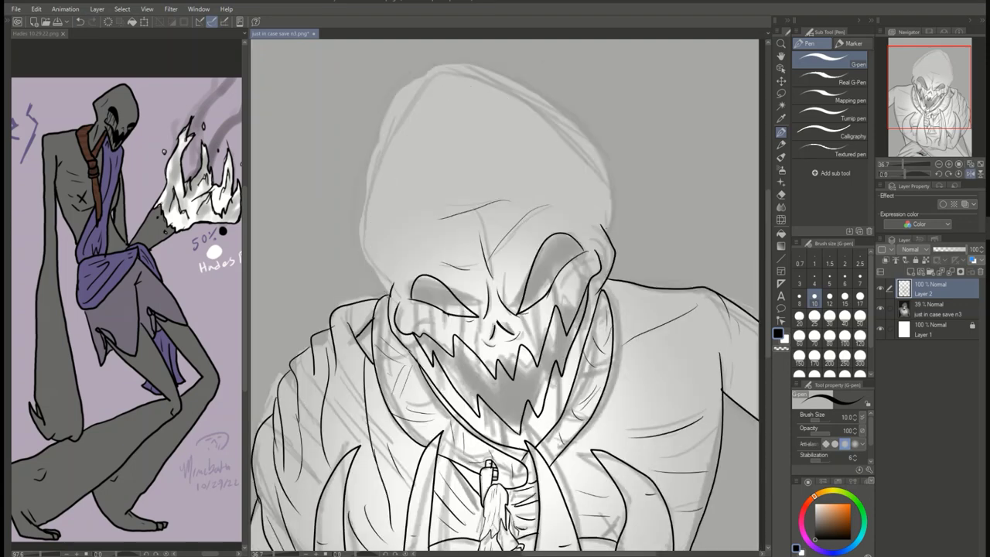
- Ink the outline of the bald head and adjust the line art with a mesh transformation
mouse_move(388, 292)
left_mouse_down()
mouse_move(545, 87)
mouse_move(611, 231)
left_mouse_up()
key("ctrl+minus")
left_click(36, 8)
mouse_move(101, 232)
left_click(232, 255)
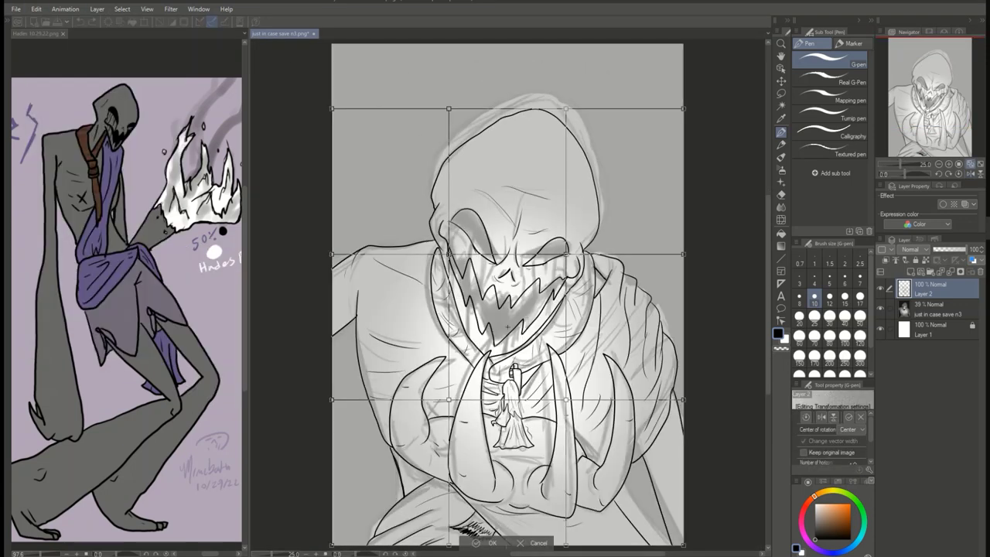
left_click_drag(696, 325, 694, 254)
key("Return")
- Hide the sketch layer and fill the eye sockets and mouth with black using Enclose and fill
scroll(511, 293, "up", 1)
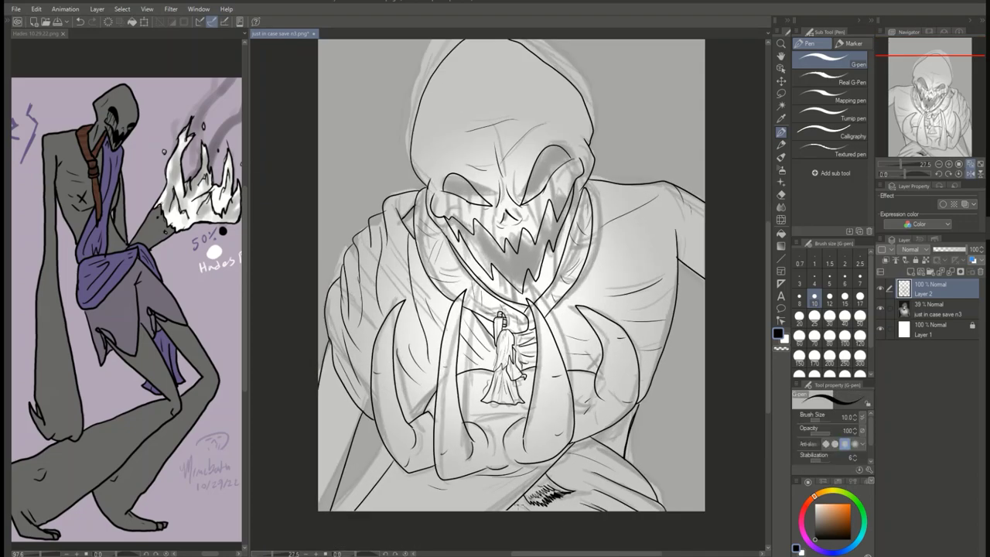
scroll(448, 418, "up", 4)
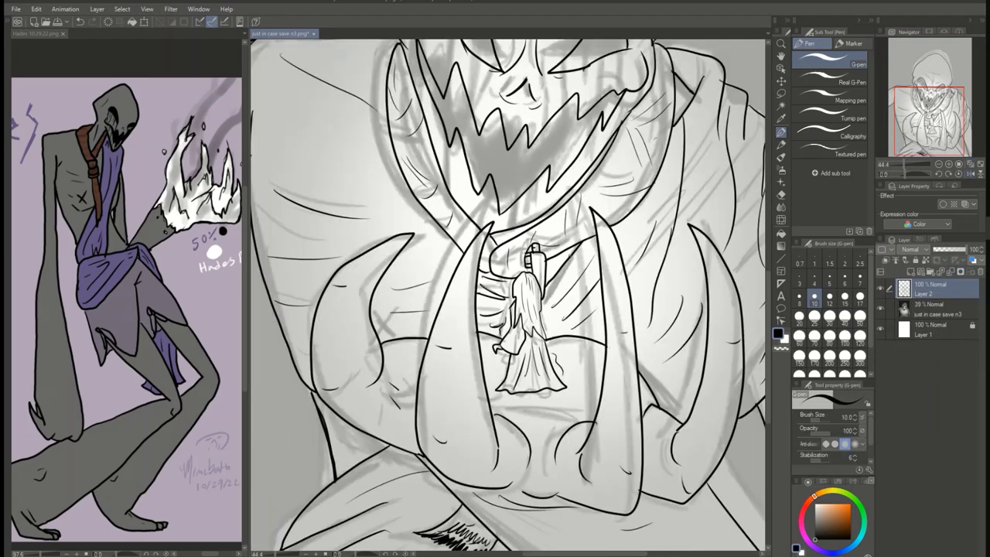
scroll(515, 200, "up", 1)
key("g")
left_click_drag(394, 155, 487, 263)
left_click_drag(553, 205, 646, 267)
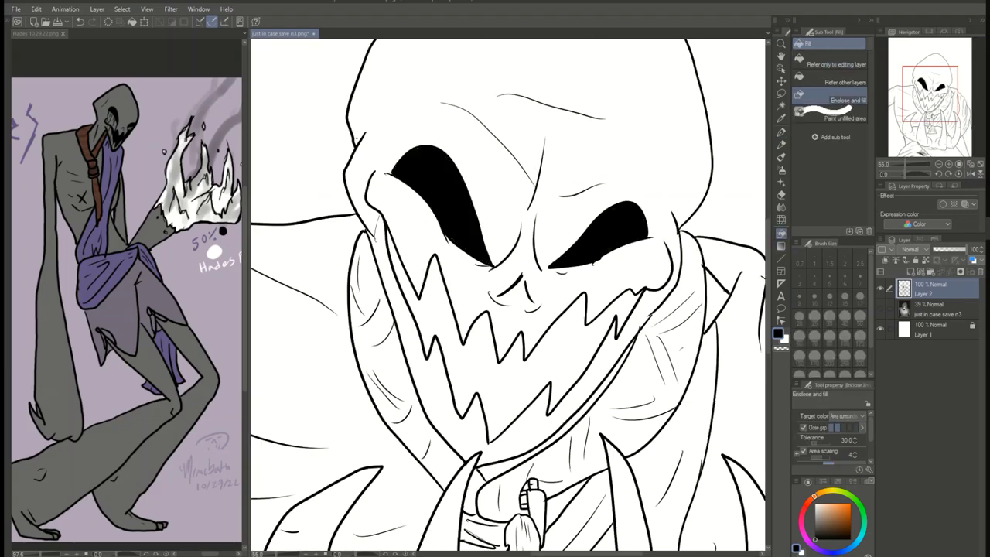
mouse_move(383, 255)
left_mouse_down()
mouse_move(653, 309)
mouse_move(387, 263)
left_mouse_up()
- Create a layer below the line art and fill the creature's torso, head and far arm with the reference's dark grey
scroll(511, 293, "down", 5)
scroll(394, 166, "up", 2)
key("ctrl+shift+n")
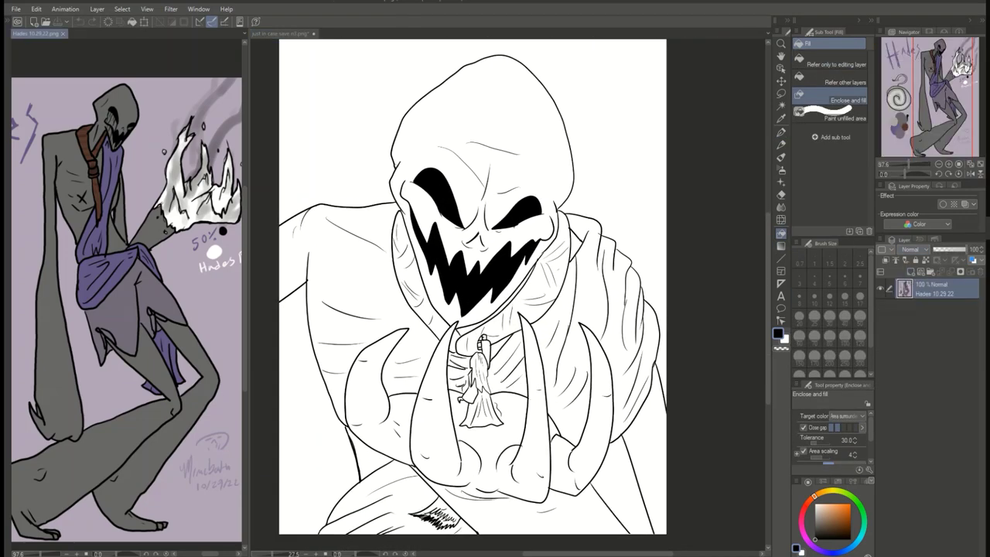
mouse_move(422, 356)
left_mouse_down()
mouse_move(255, 302)
mouse_move(267, 207)
left_mouse_up()
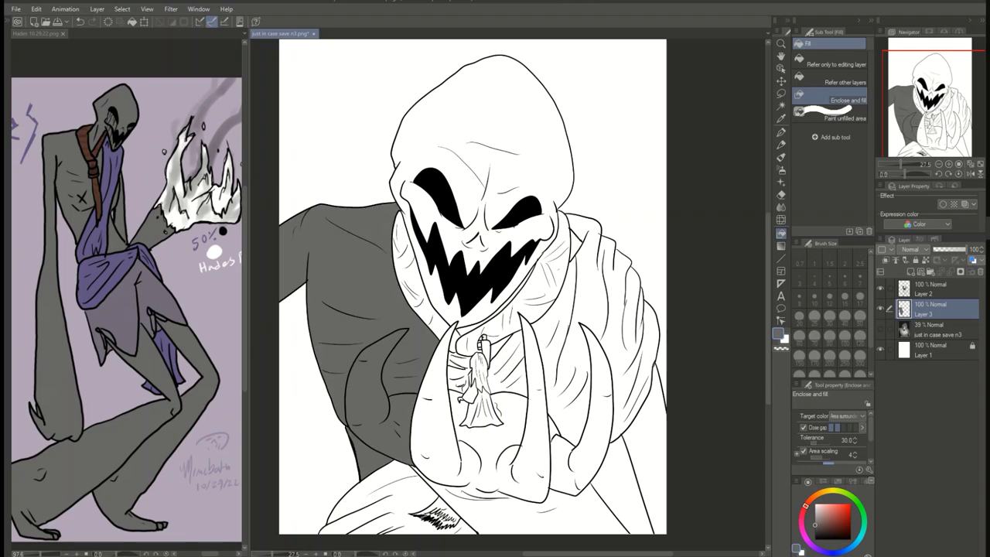
mouse_move(379, 190)
left_mouse_down()
mouse_move(433, 495)
mouse_move(708, 326)
mouse_move(560, 314)
left_mouse_up()
scroll(434, 495, "down", 2)
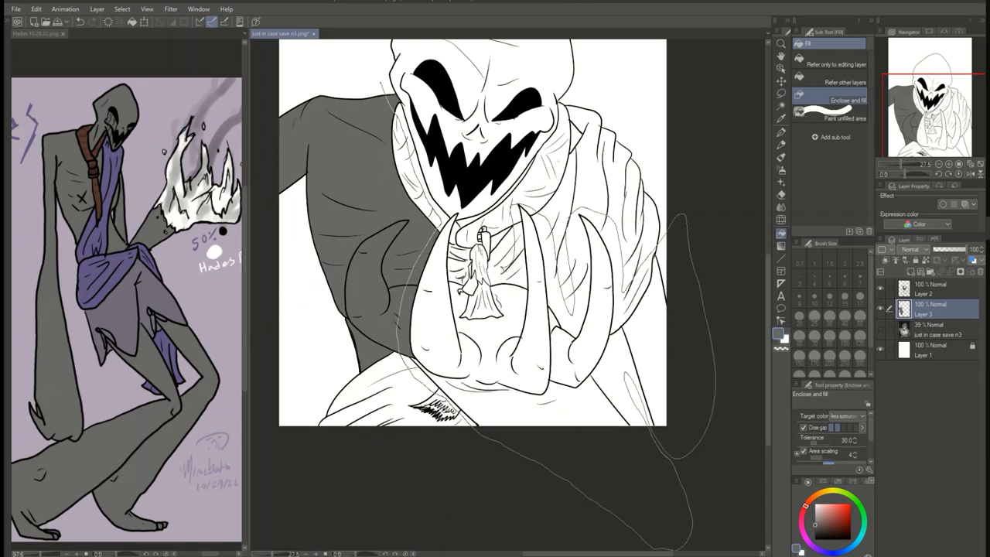
scroll(595, 46, "up", 5)
mouse_move(680, 542)
left_mouse_down()
mouse_move(595, 47)
mouse_move(356, 93)
left_mouse_up()
scroll(480, 263, "down", 5)
scroll(479, 263, "up", 1)
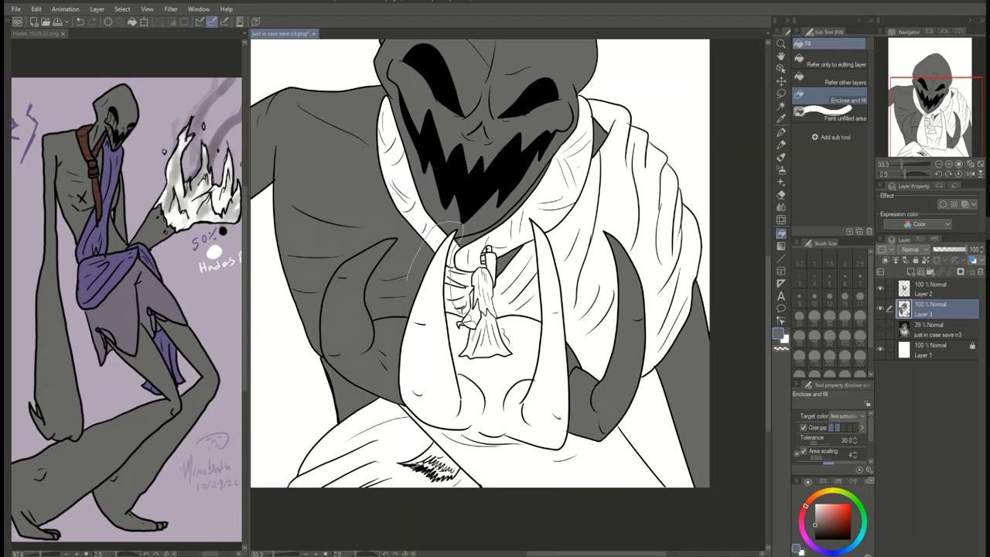
- Fill the front claws, palm and thigh with the same dark grey on Layer 3
left_click(928, 288)
key("p")
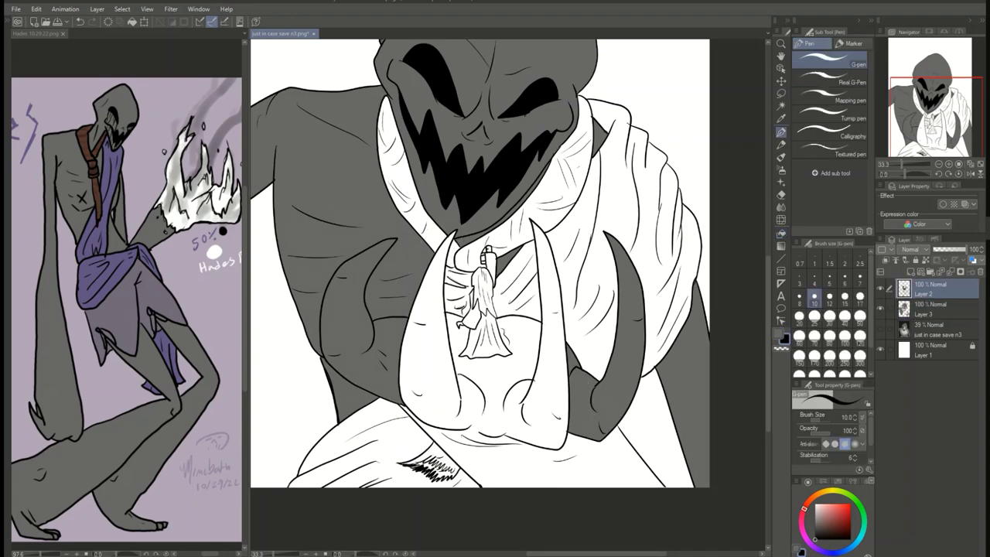
key("g")
key("alt+bracketleft")
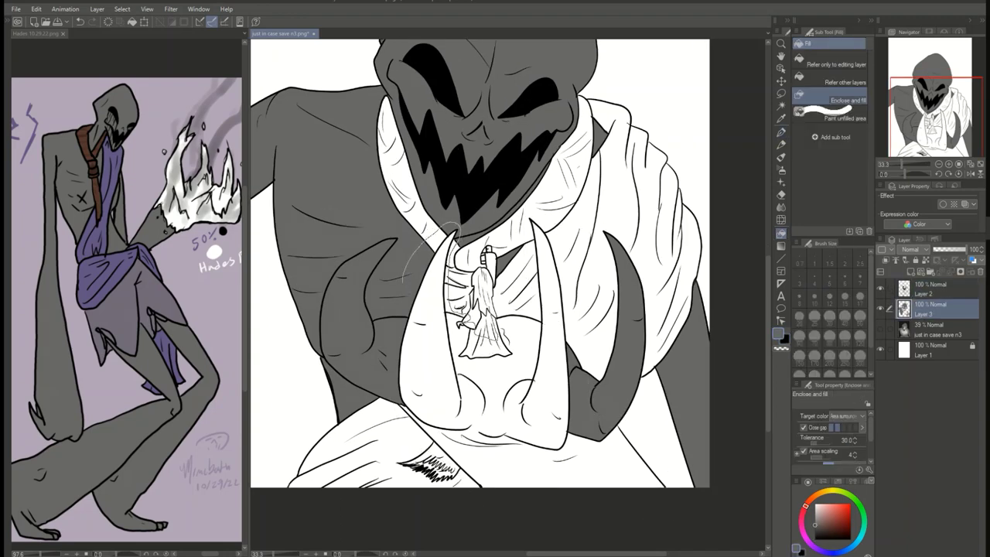
mouse_move(494, 309)
left_mouse_down()
mouse_move(588, 418)
mouse_move(403, 433)
mouse_move(433, 348)
left_mouse_up()
scroll(480, 309, "down", 1)
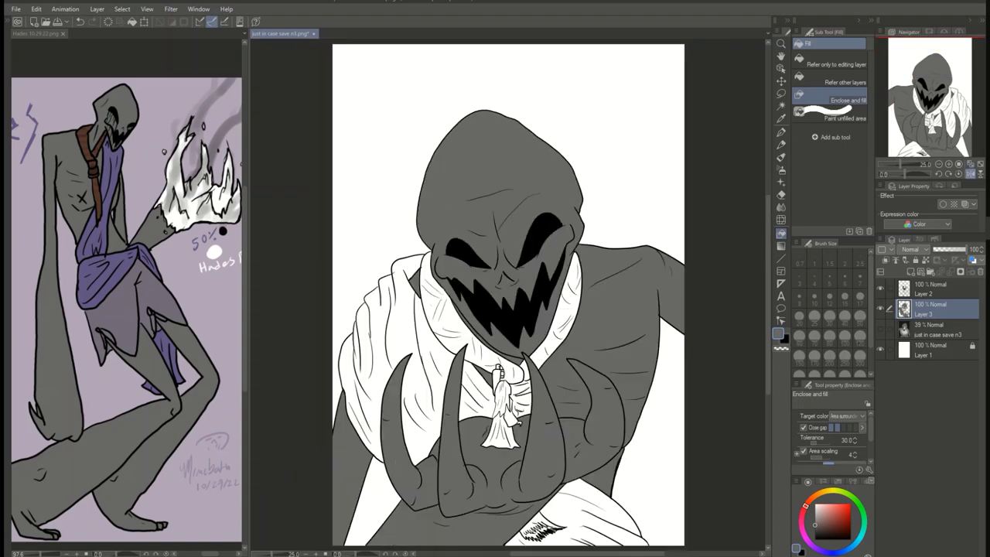
- Create a new layer and fill the neck wrap and the frayed leg patch with reddish brown
key("ctrl+shift+n")
key("h")
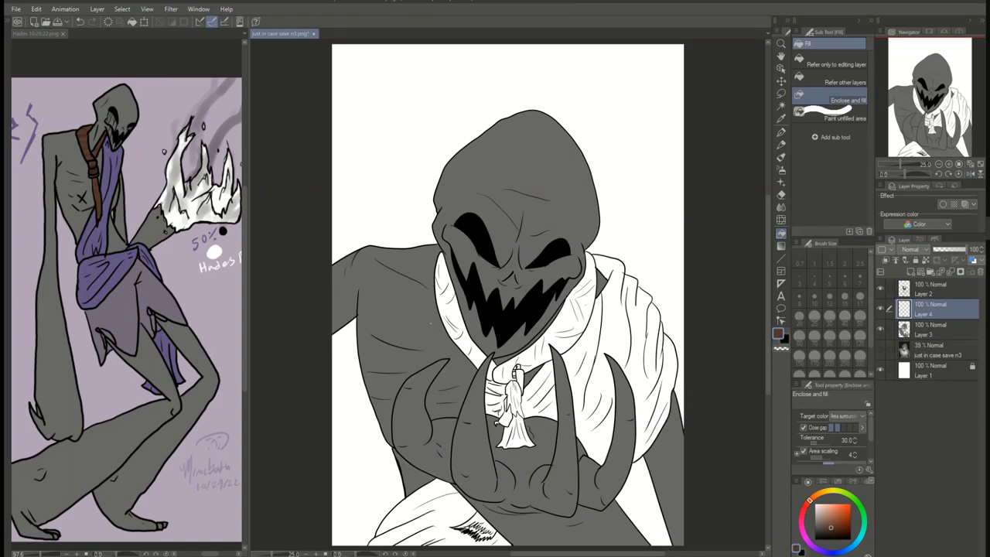
left_click_drag(430, 245, 499, 371)
left_click_drag(495, 420, 493, 381)
left_click_drag(495, 534, 458, 529)
- Create a new layer and fill the shoulder drape and the cloth over the leg with purple
key("ctrl+shift+n")
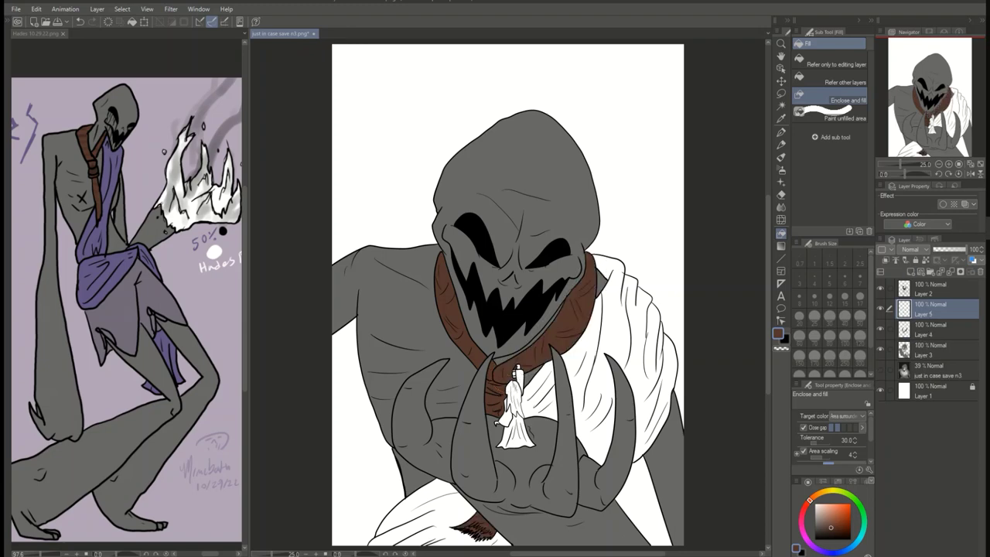
left_click_drag(519, 424, 534, 357)
mouse_move(569, 394)
left_mouse_down()
mouse_move(575, 453)
mouse_move(626, 479)
mouse_move(580, 263)
mouse_move(561, 386)
left_mouse_up()
mouse_move(567, 426)
left_mouse_down()
mouse_move(696, 271)
mouse_move(569, 317)
left_mouse_up()
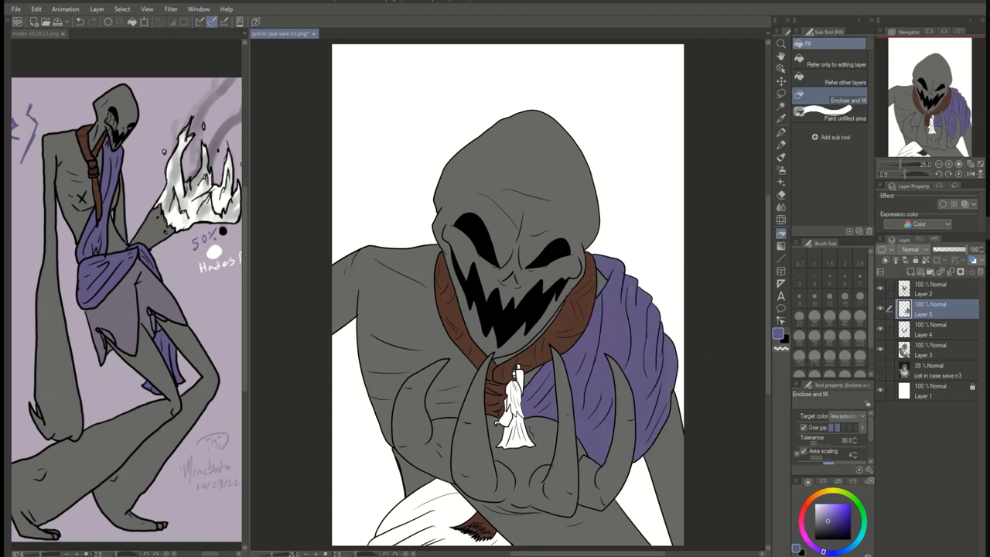
scroll(507, 294, "down", 2)
left_click_drag(384, 491, 370, 541)
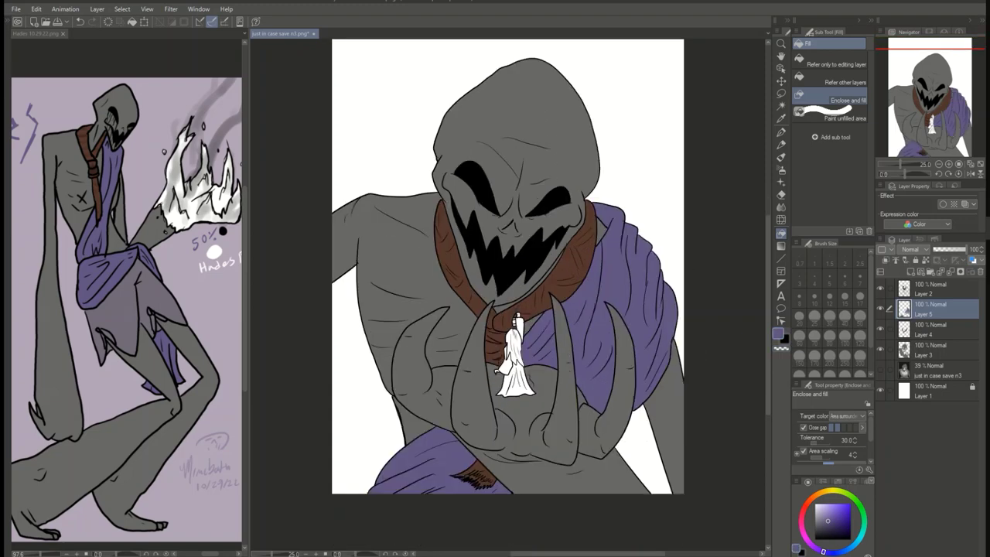
- Create a new layer and fill the tiny figure's dress with grey-teal and its hair with pale yellow
key("ctrl+shift+n")
scroll(515, 355, "up", 5)
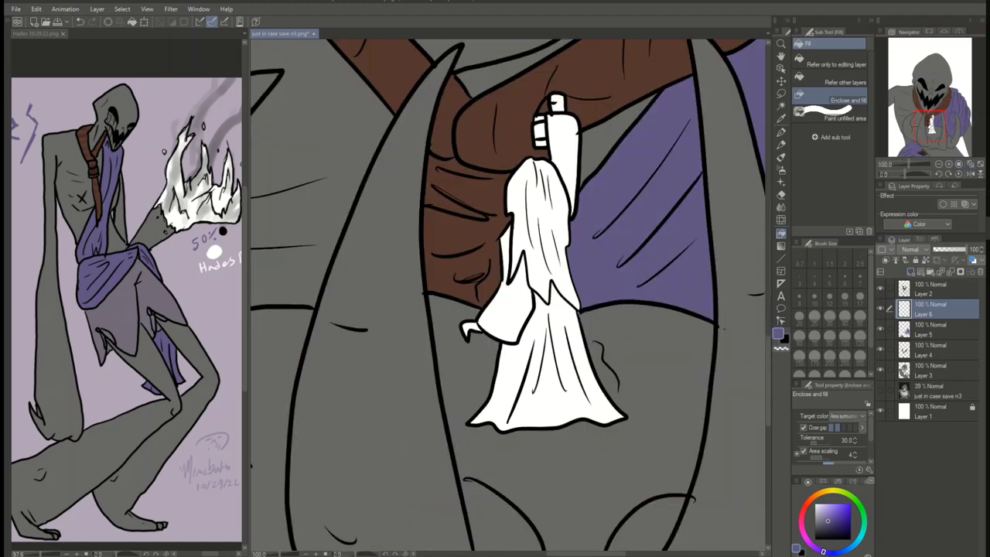
mouse_move(472, 325)
left_mouse_down()
mouse_move(657, 371)
mouse_move(473, 324)
left_mouse_up()
mouse_move(592, 108)
left_mouse_down()
mouse_move(600, 232)
mouse_move(551, 155)
left_mouse_up()
left_click_drag(581, 224, 504, 186)
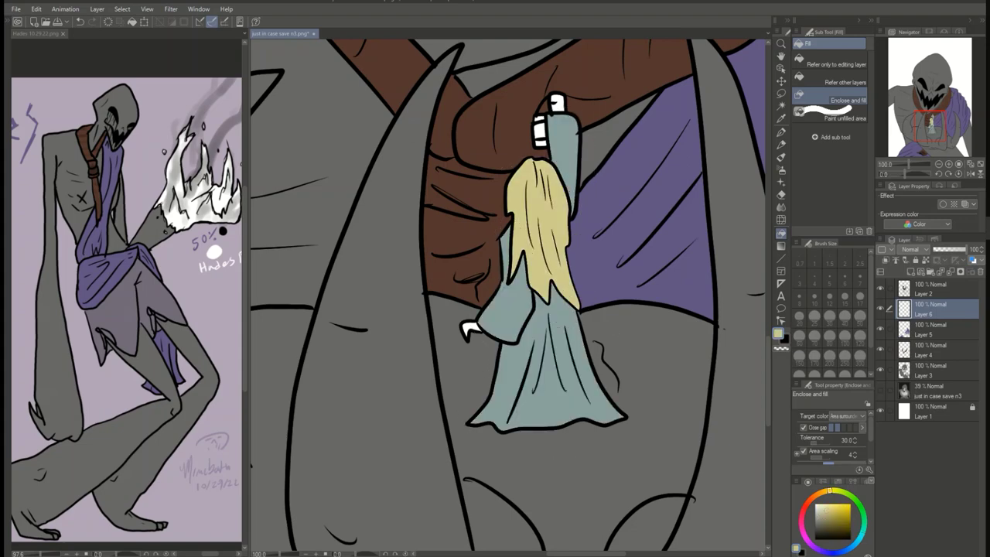
- Fill the tiny figure's hands with a light orange skin tone and the lantern frame with grey
left_click(539, 119, "alt")
left_click(845, 508)
left_click_drag(549, 96, 565, 108)
left_click_drag(463, 323, 479, 337)
- Create a new layer, fill the lantern's pane with bright orange and switch to the Round mixing brush
left_click(910, 271)
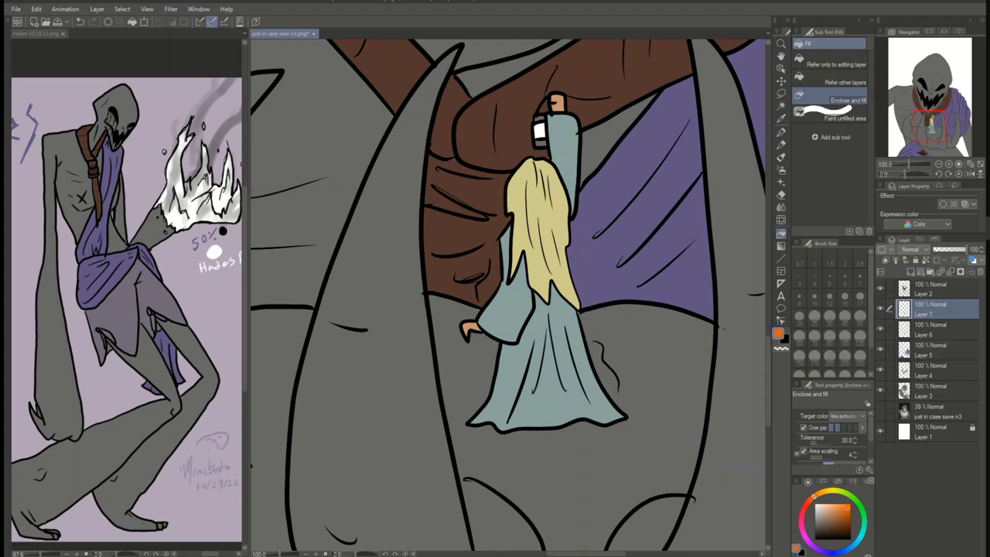
left_click_drag(539, 124, 542, 140)
key("b")
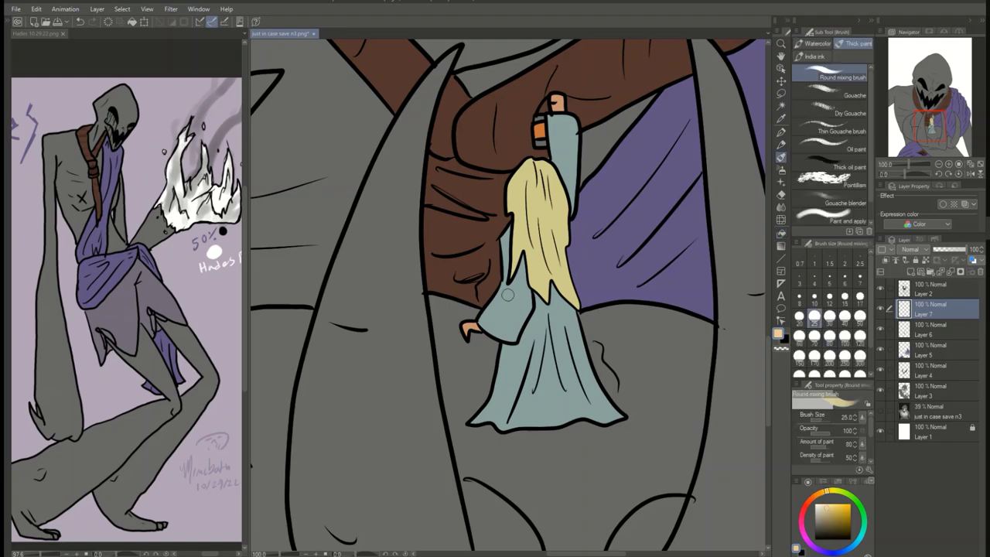
- Paint a pale glow in the centre of the lantern's pane, blending its edges with the picked orange
left_click(542, 130, "alt")
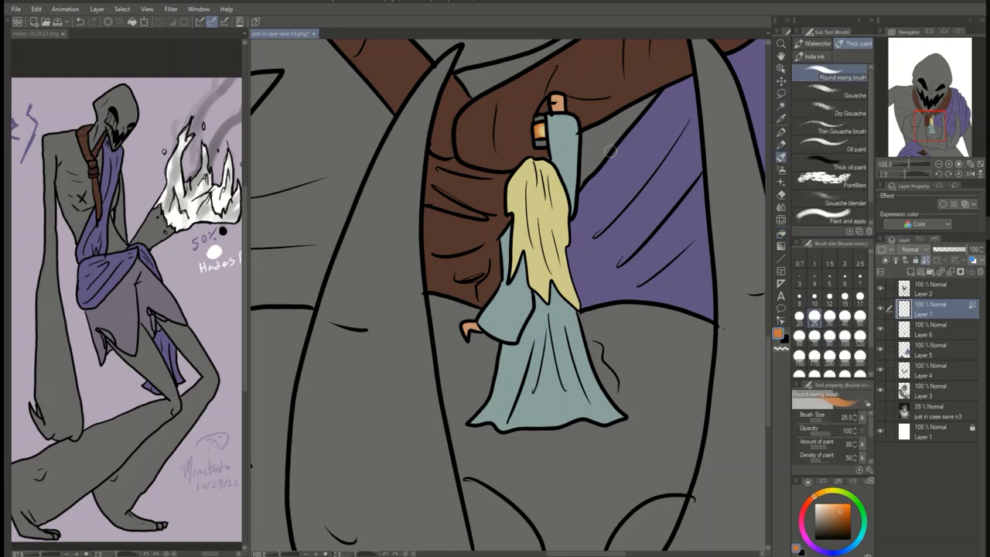
scroll(694, 139, "down", 5)
- Invert the white background layer to black, tint it with a purple fill layer at 27% opacity and merge the two
left_click(927, 431)
key("ctrl+i")
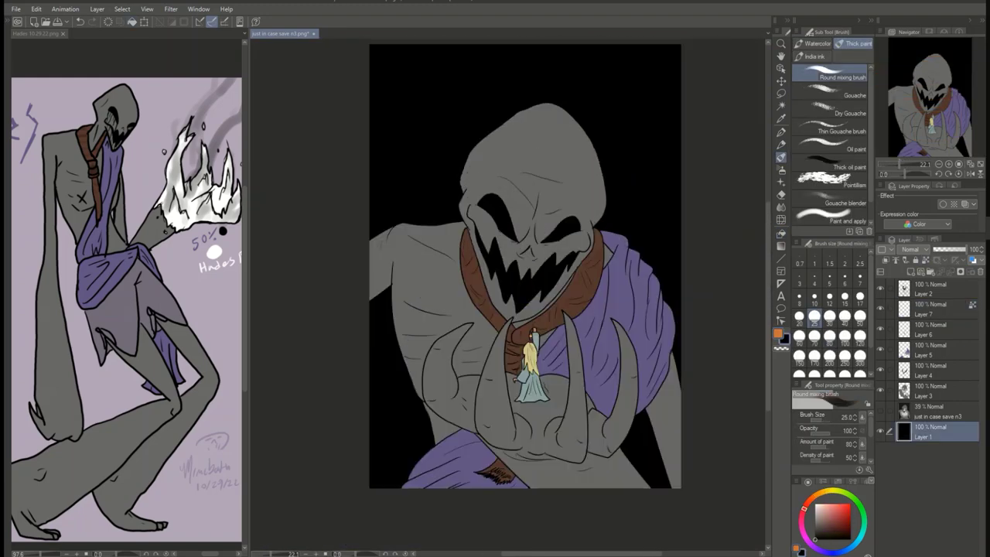
key("ctrl+shift+n")
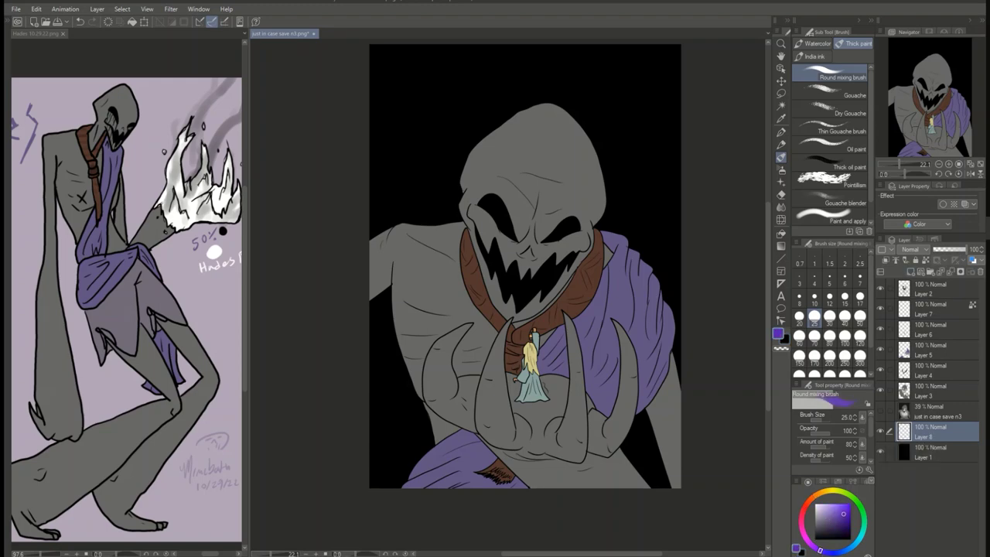
key("alt+BackSpace")
left_click_drag(980, 249, 945, 249)
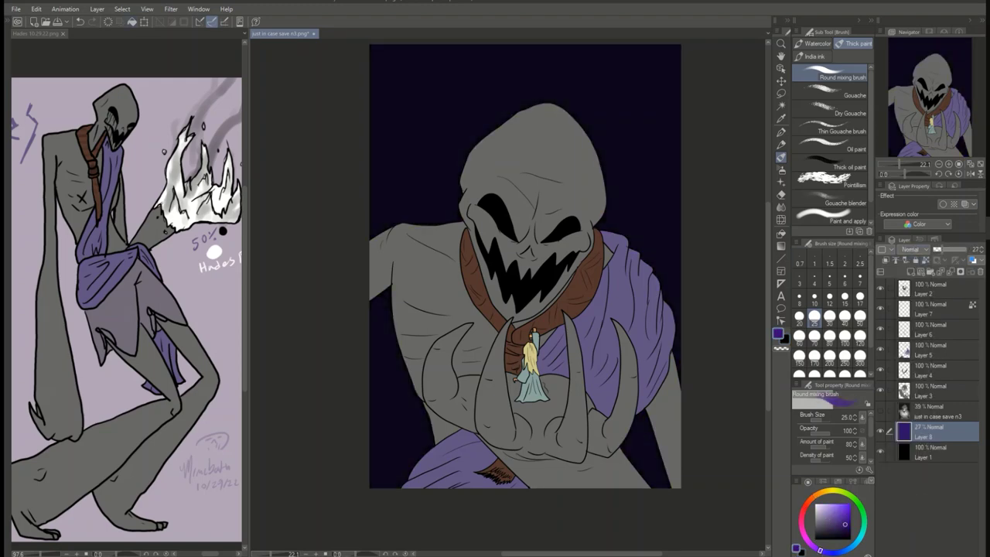
key("ctrl+e")
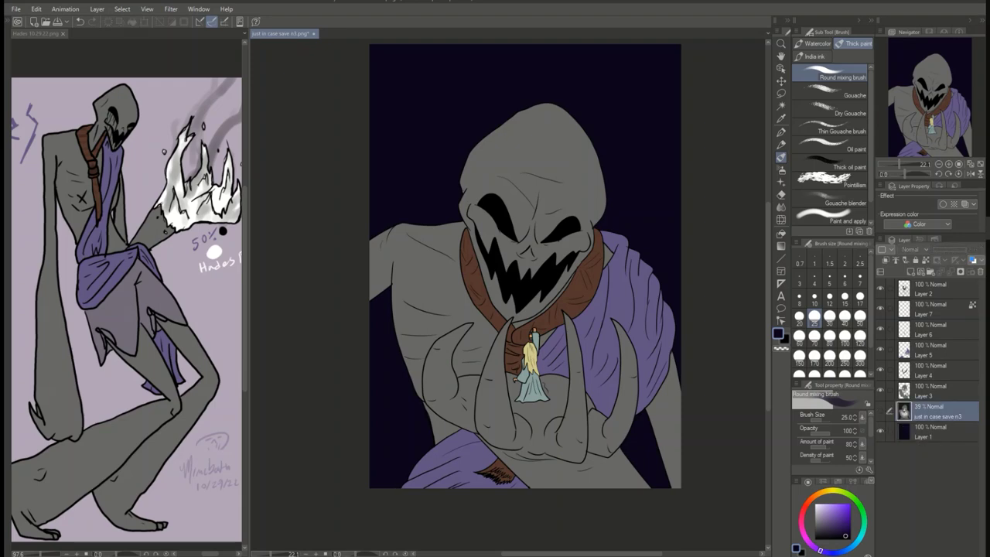
- Move the sketch layer to the top at 22% opacity and add a dark navy fill layer over the artwork, set to Multiply at 40%
left_click_drag(928, 411, 928, 287)
left_click_drag(951, 249, 950, 249)
key("ctrl+plus")
key("ctrl+shift+n")
key("alt+BackSpace")
scroll(909, 249, "down", 3)
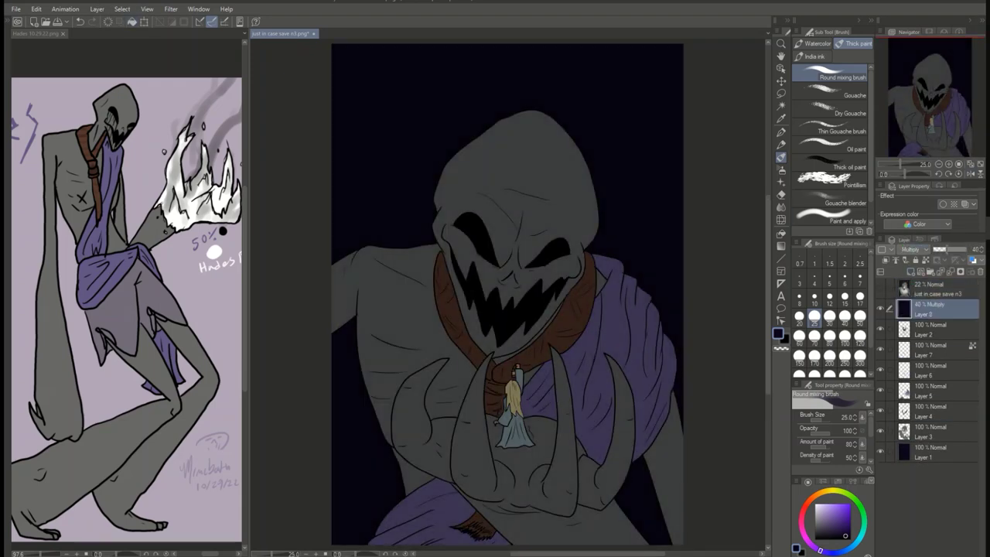
- Recolour the line art dark navy and paint dark streaks below the eyes on a new layer clipped to the grey skin, brush size 30
key("x")
key("ctrl+shift+n")
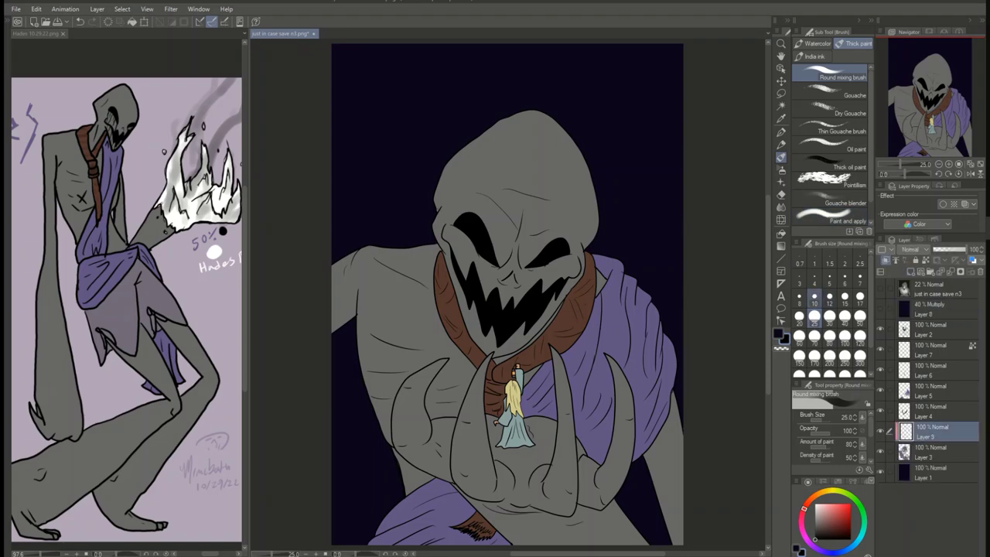
left_click(844, 315)
left_click(932, 329)
left_click(932, 430)
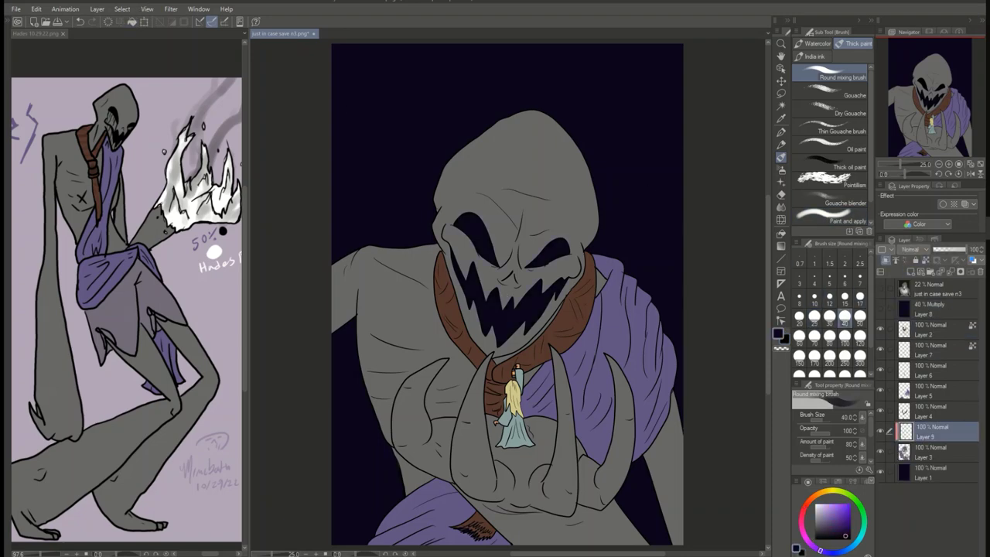
left_click(829, 315)
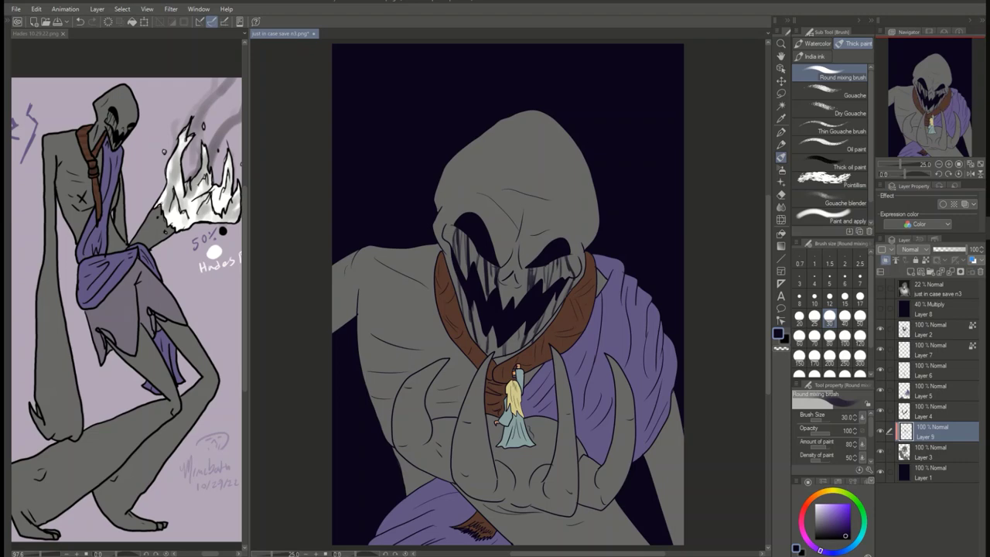
- Create a layer clipped to the brown scarf and paint darker and lighter brown texture strokes at brush size 100, with the layer at 60% opacity
key("ctrl+shift+n")
left_click(845, 316)
left_click(831, 527)
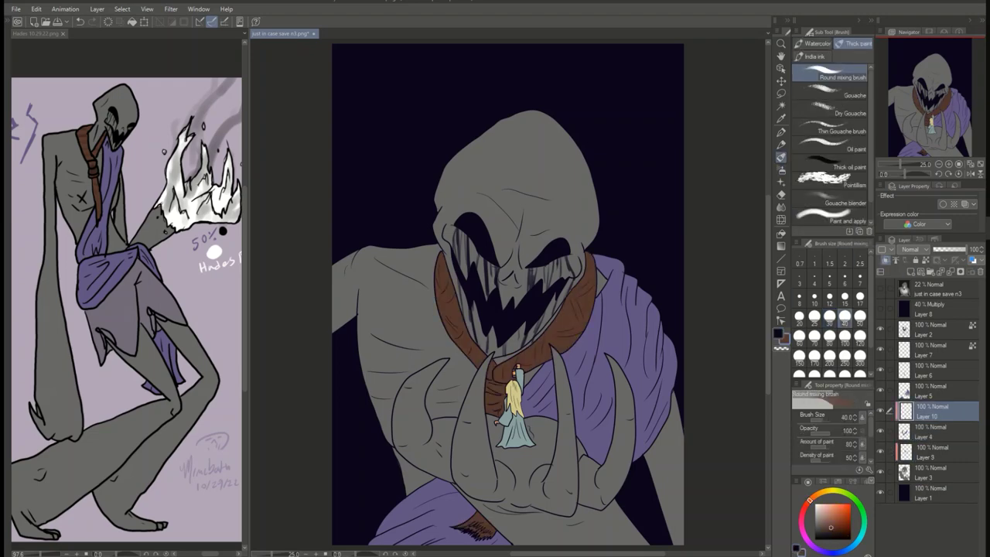
left_click(844, 336)
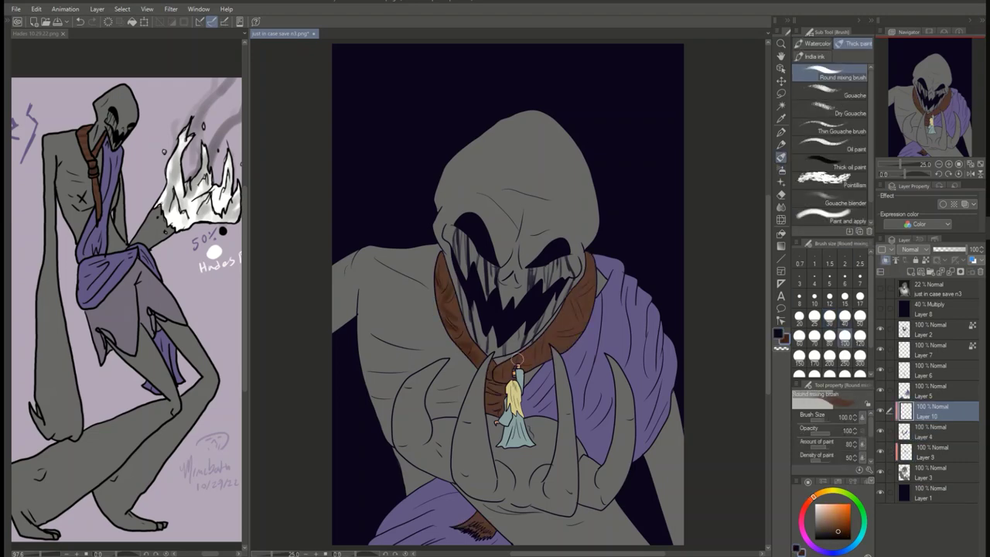
mouse_move(516, 358)
left_mouse_down()
mouse_move(563, 328)
mouse_move(583, 290)
left_mouse_up()
left_click_drag(438, 277, 491, 411)
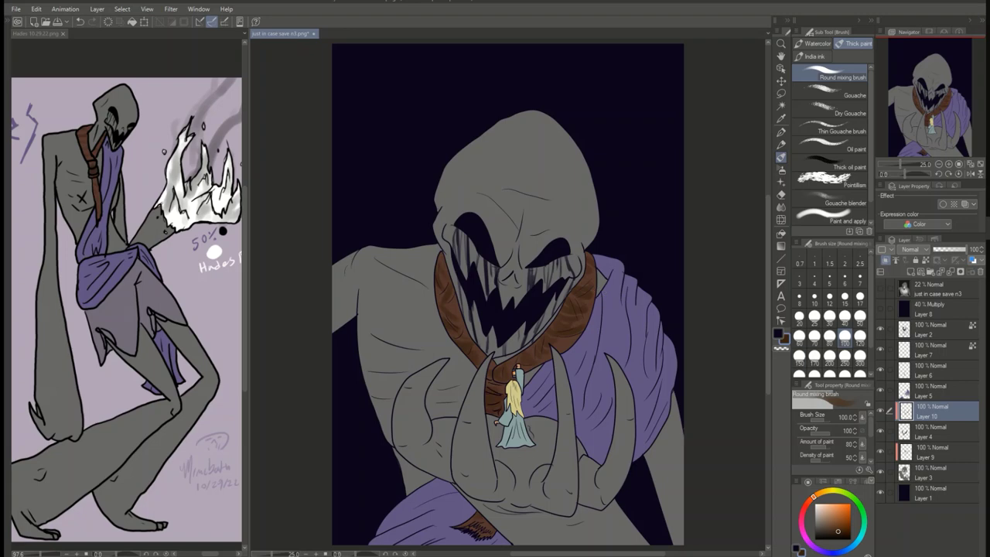
left_click(823, 516)
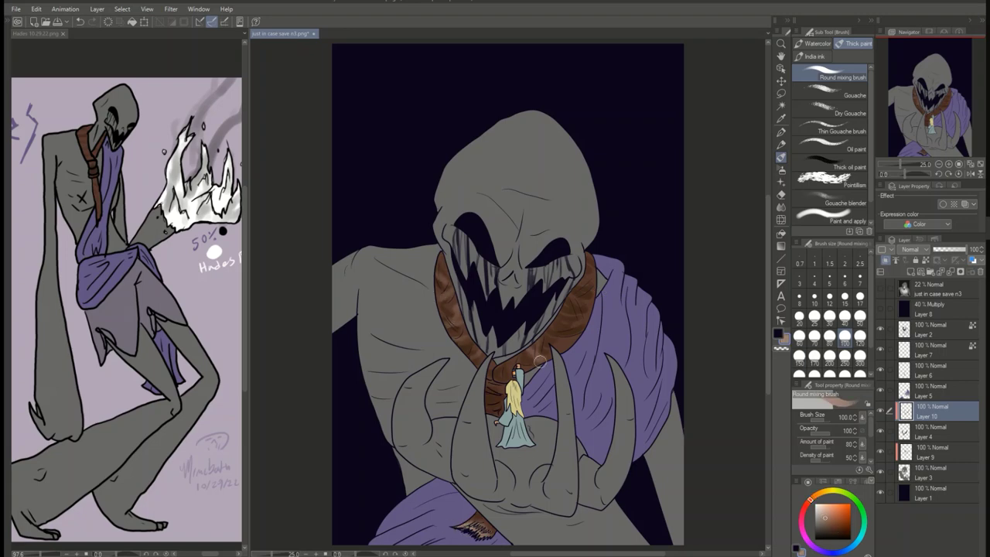
left_click_drag(540, 360, 576, 289)
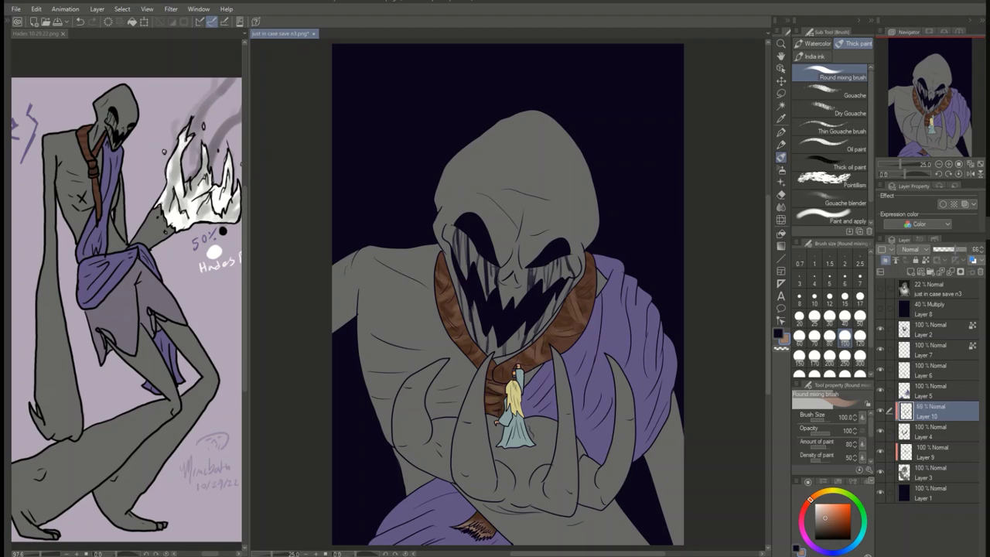
- Create a layer clipped to the purple cloth and paint green over the drape and leg cloth, switching to the Pointillism brush at size 300
key("ctrl+shift+n")
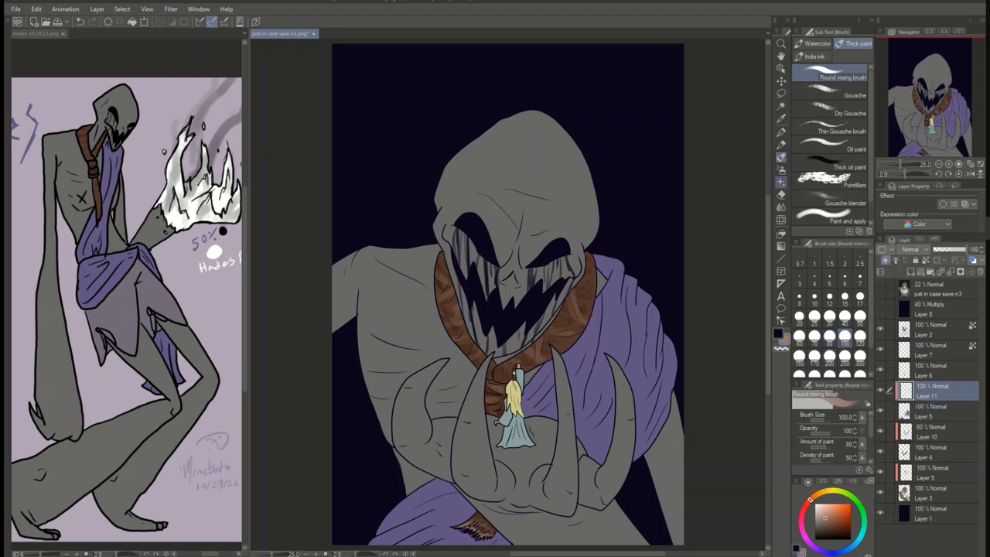
key("b")
key("b")
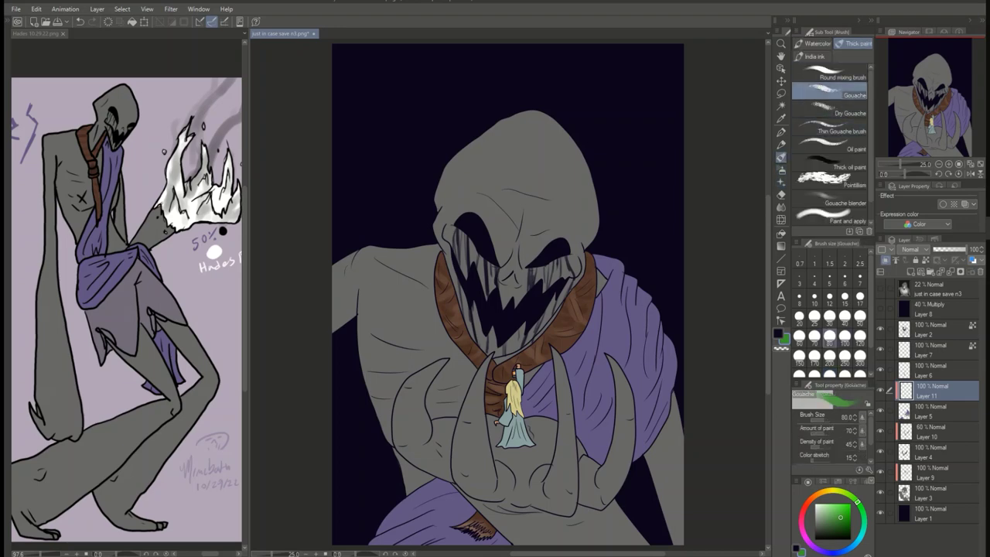
key("h")
left_click_drag(440, 417, 451, 487)
left_click_drag(620, 524, 541, 498)
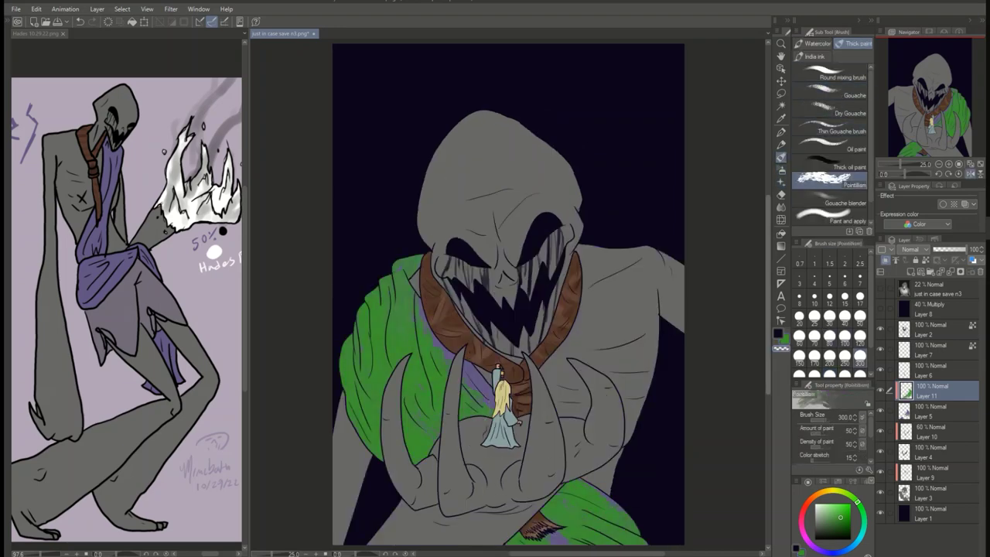
- Try several blending modes on the cloth's texture layer, rework it in dark green and set it to Add (Glow) at 16% opacity
key("m")
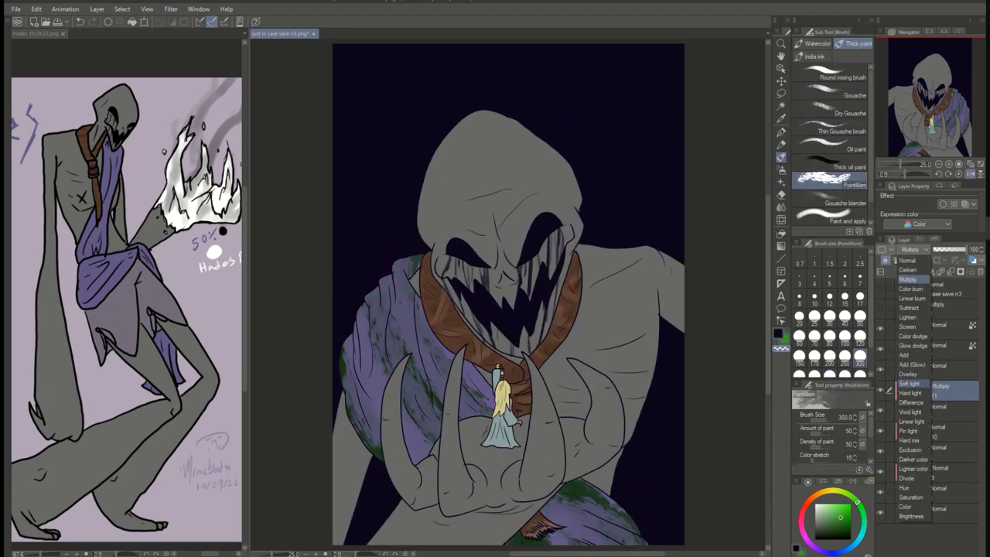
left_click(910, 249)
left_click(920, 469)
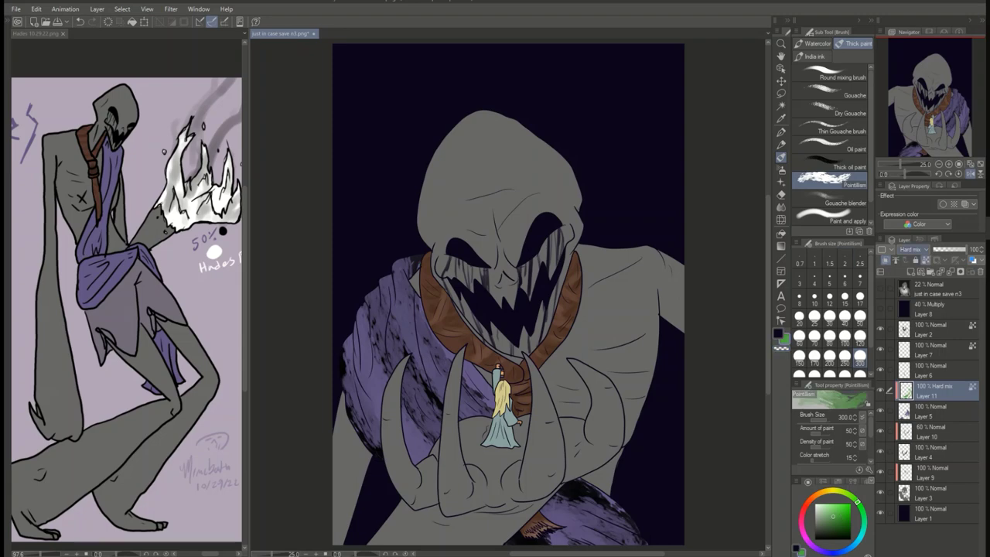
key("Down")
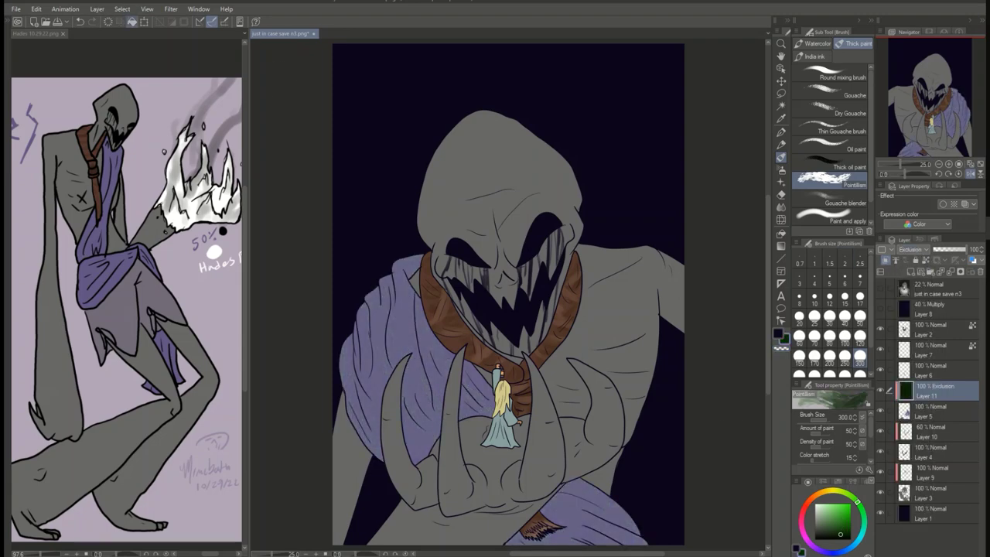
key("Up")
key("Up")
key("Up")
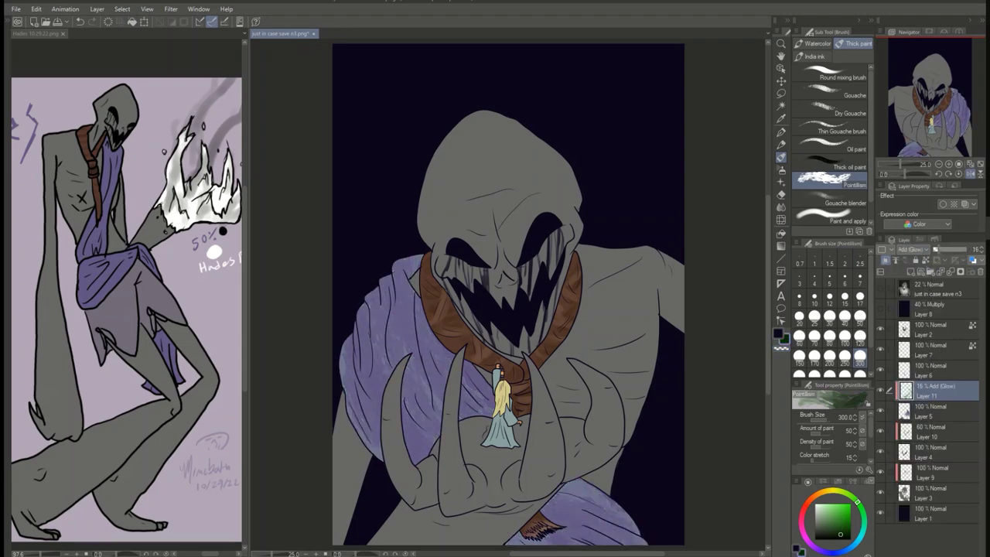
- Create a new layer below the line art and lantern layers, and merge all of the figures' colour and texture layers into one
key("ctrl+shift+n")
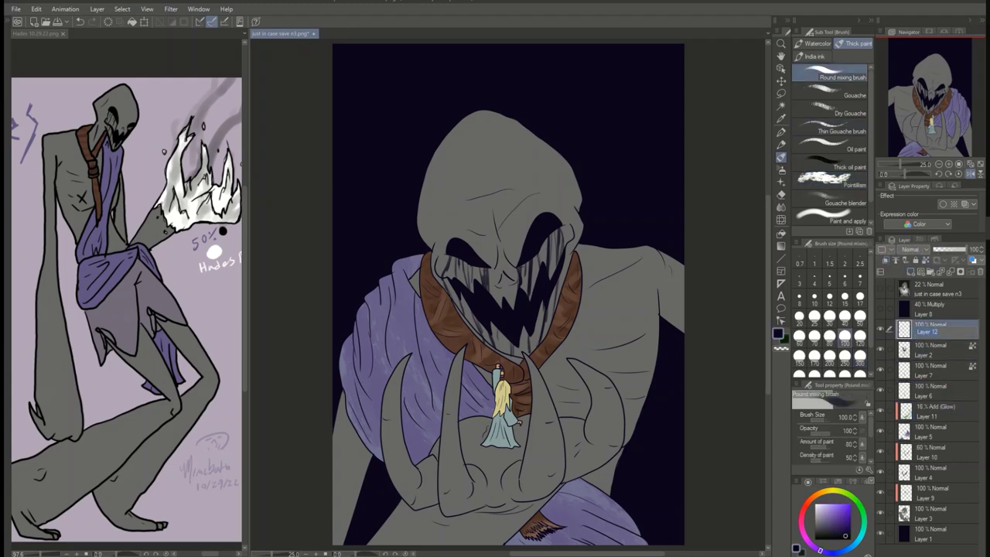
left_click_drag(928, 331, 928, 377)
left_click(928, 391)
left_click_drag(889, 411, 890, 473)
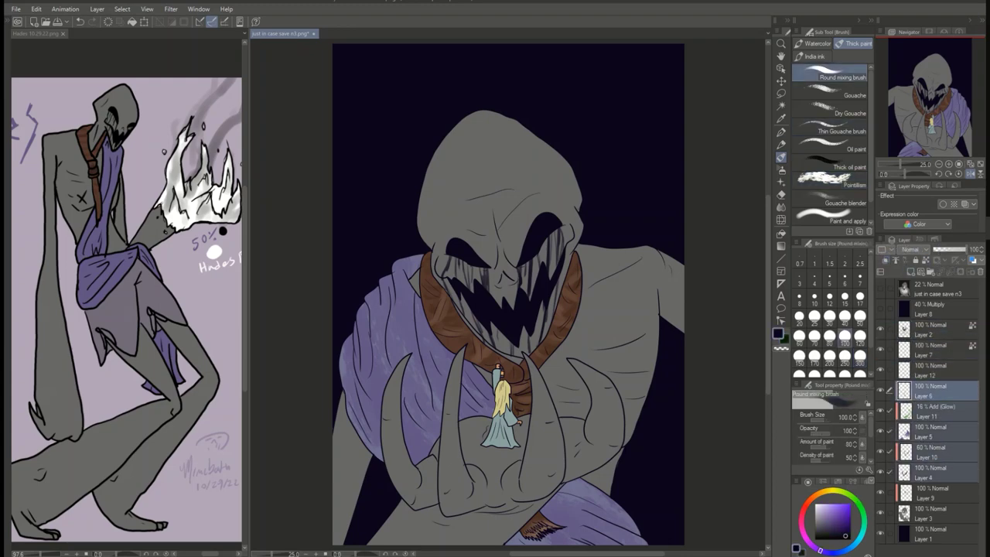
right_click(924, 399)
left_click(924, 353)
left_click(928, 369)
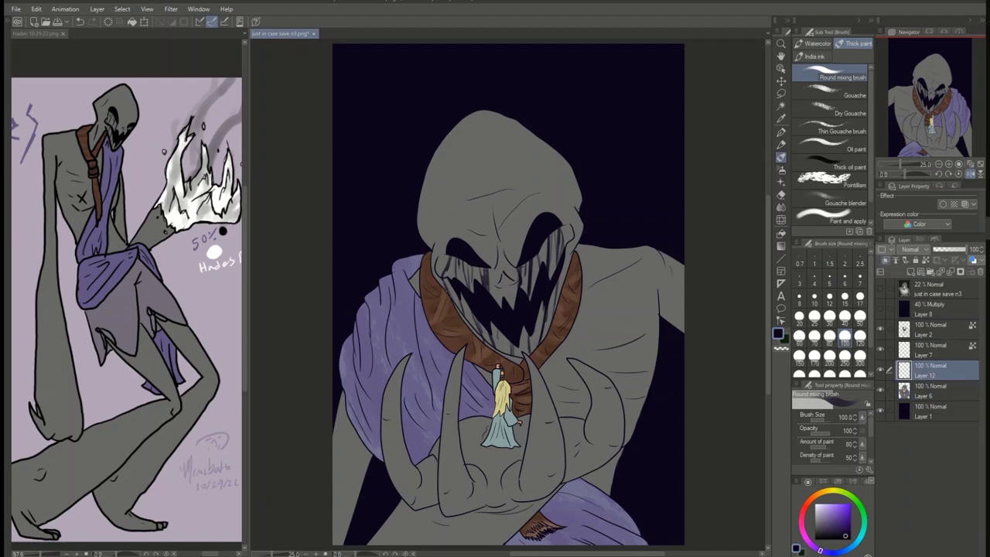
- Set up two blank layers clipped to the merged colour layer and two more blank layers above the line art
key("ctrl+z")
key("ctrl+z")
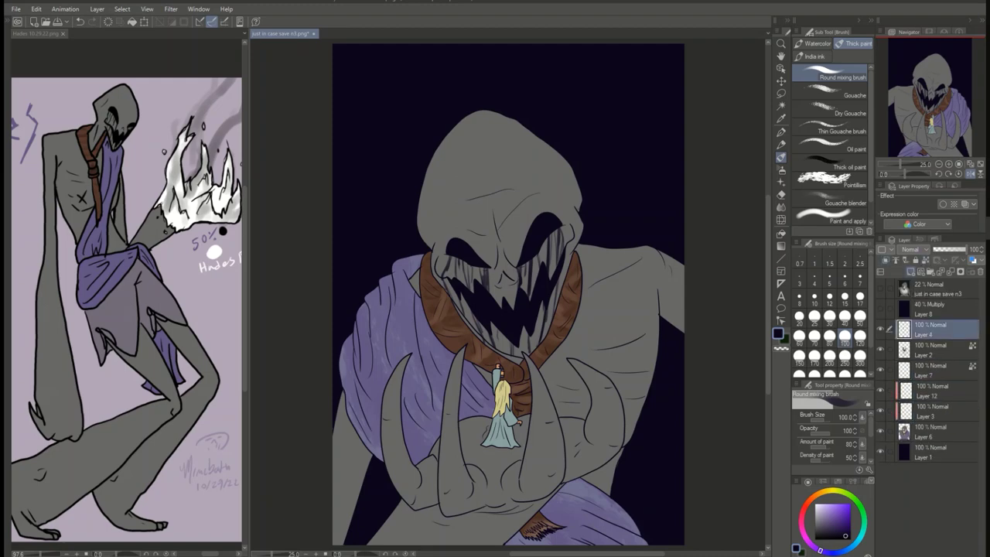
key("ctrl+z")
key("ctrl+z")
key("ctrl+z")
scroll(499, 394, "up", 3)
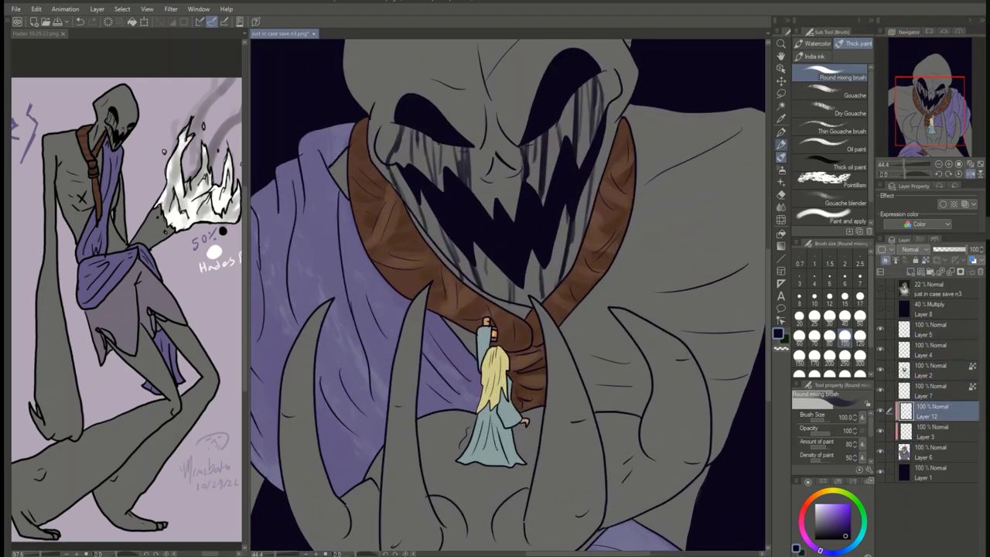
- Show the navy Multiply layer and clear a soft glow around the tiny figure with the Soft airbrush in transparent colour at size 2000
key("b")
scroll(503, 394, "down", 3)
key("alt+bracketright")
key("alt+bracketright")
key("alt+bracketright")
key("alt+bracketright")
key("alt+bracketright")
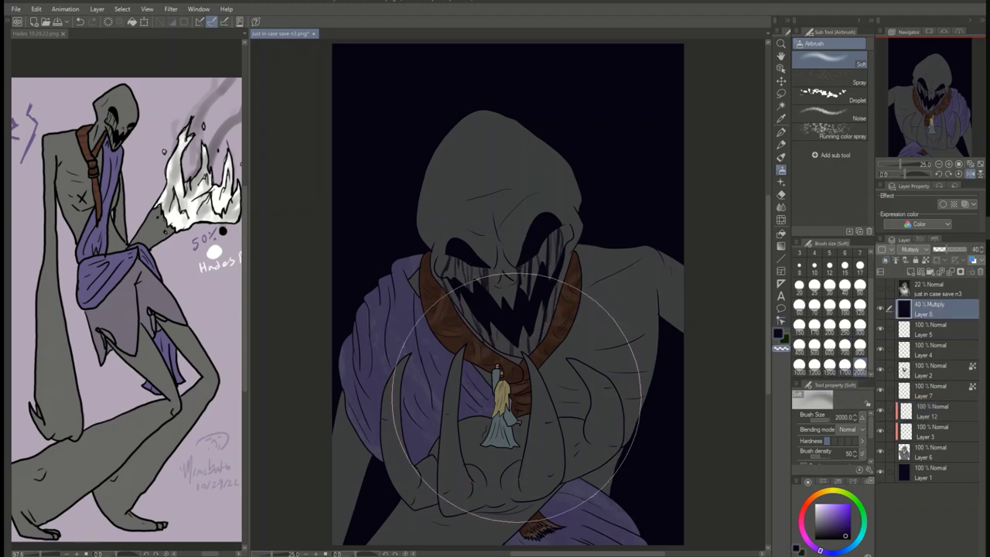
left_click(516, 398)
- Darken the creature's outer edges with navy on the lower clipped layer above the merged colours, using the Soft airbrush at size 800
key("alt+bracketleft")
key("alt+bracketleft")
key("alt+bracketleft")
key("alt+bracketleft")
key("alt+bracketleft")
key("alt+bracketleft")
left_click(859, 344)
mouse_move(460, 88)
left_mouse_down()
mouse_move(395, 230)
mouse_move(669, 218)
mouse_move(729, 508)
mouse_move(324, 465)
left_mouse_up()
- Create a layer clipped to the line art and paint small glowing red pupils in the creature's eyes with the Soft airbrush at size 25
left_click(932, 373)
key("ctrl+shift+n")
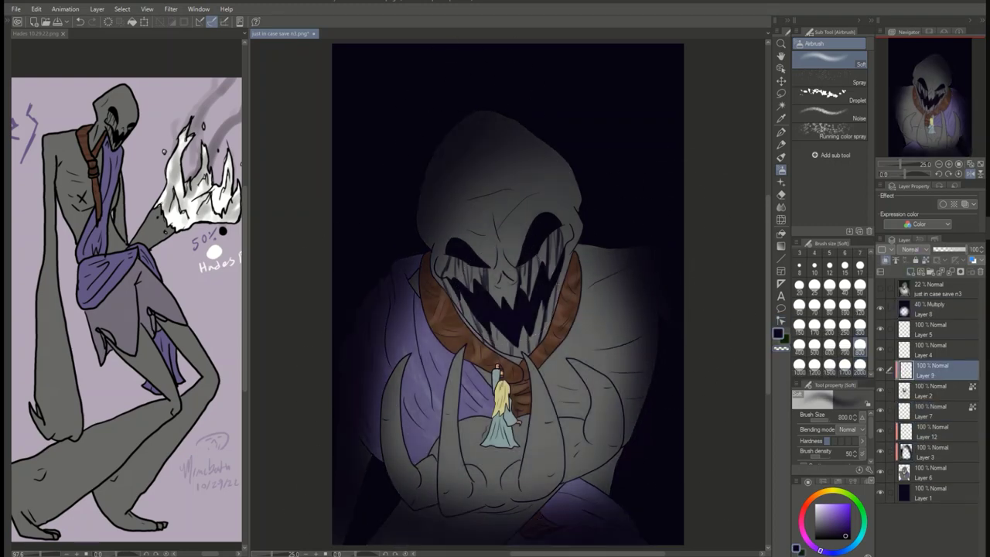
left_click(808, 504)
left_click(843, 511)
left_click(813, 284)
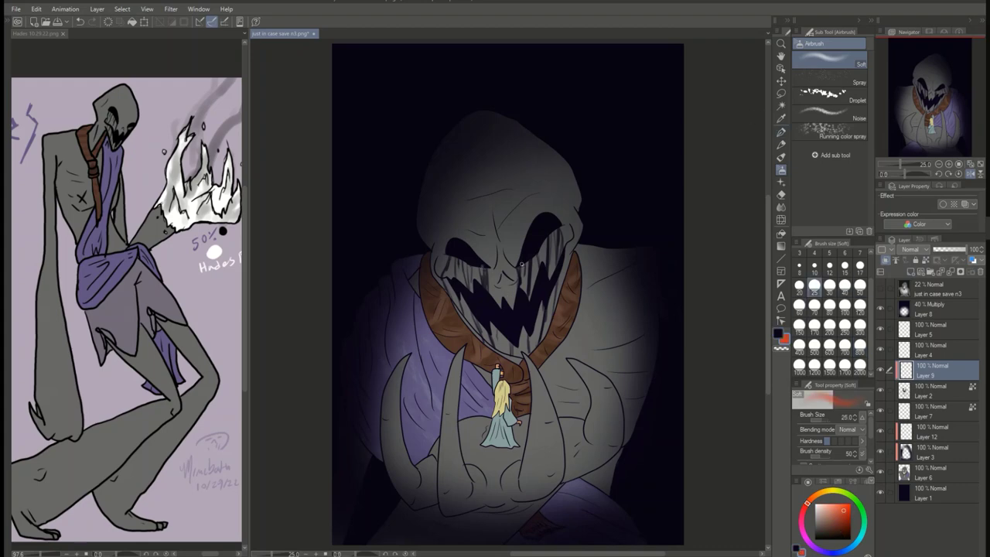
key("ctrl+plus")
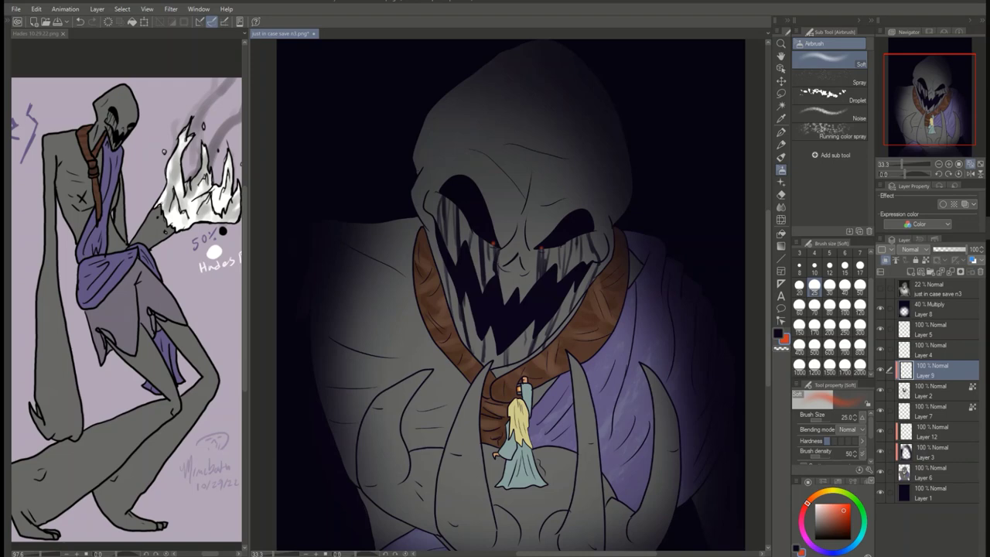
- Add another clipped layer above the edge shading and paint dark navy shadows on the creature's shoulder and ribs with the Round mixing brush
left_click(932, 452)
key("x")
key("b")
key("ctrl+shift+n")
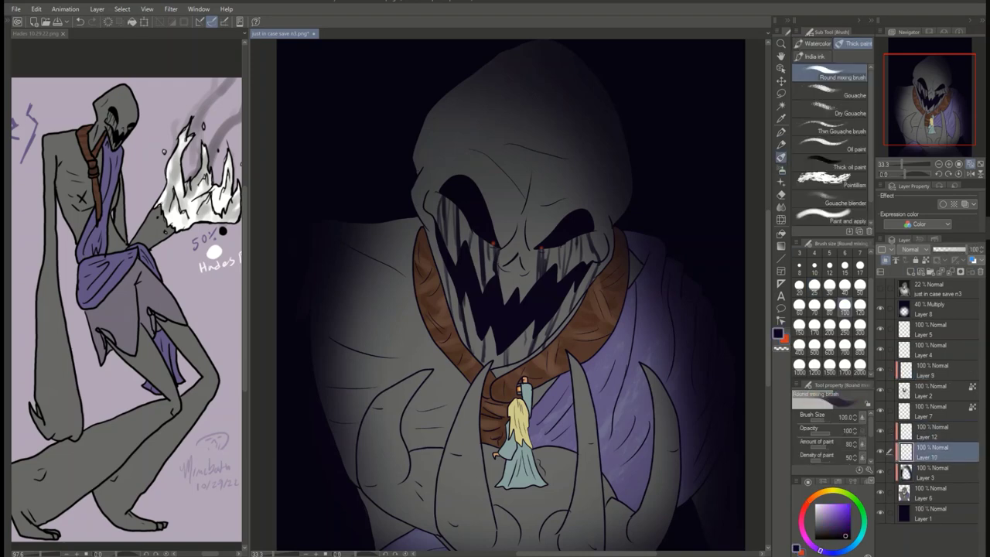
key("bracketright")
key("bracketright")
key("bracketright")
key("bracketright")
mouse_move(333, 212)
left_mouse_down()
mouse_move(314, 347)
mouse_move(379, 484)
mouse_move(421, 371)
left_mouse_up()
- Shade the claws and the underside of the hand in dark navy at brush sizes 80 to 100, with the shadow layer at 87% opacity
key("bracketleft")
key("bracketleft")
key("bracketleft")
key("bracketleft")
key("bracketleft")
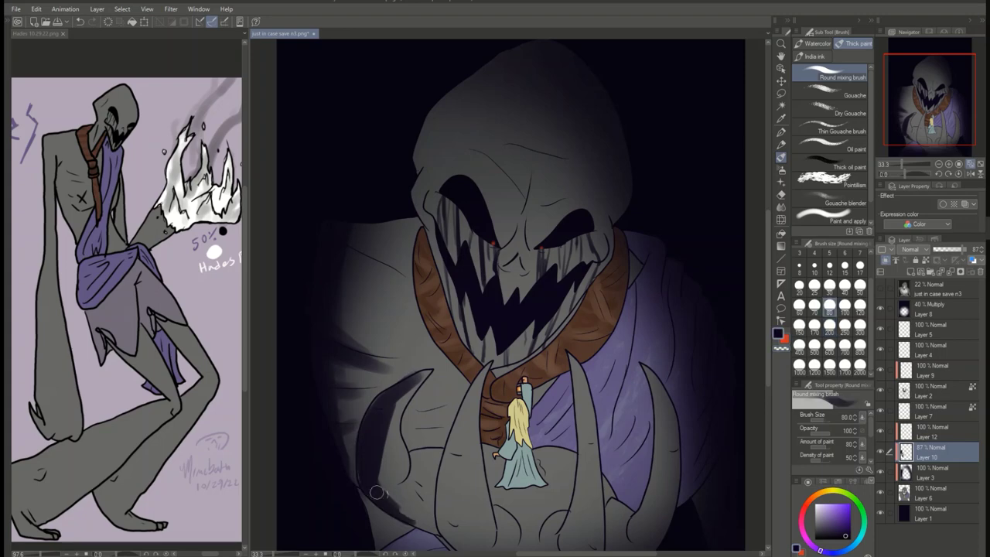
scroll(599, 286, "down", 3)
key("bracketright")
mouse_move(495, 249)
left_mouse_down()
mouse_move(474, 447)
mouse_move(447, 312)
mouse_move(475, 276)
left_mouse_up()
mouse_move(396, 309)
left_mouse_down()
mouse_move(422, 359)
mouse_move(499, 398)
mouse_move(554, 410)
mouse_move(589, 458)
mouse_move(639, 447)
mouse_move(659, 406)
left_mouse_up()
mouse_move(524, 452)
left_mouse_down()
mouse_move(518, 458)
mouse_move(569, 505)
mouse_move(684, 507)
left_mouse_up()
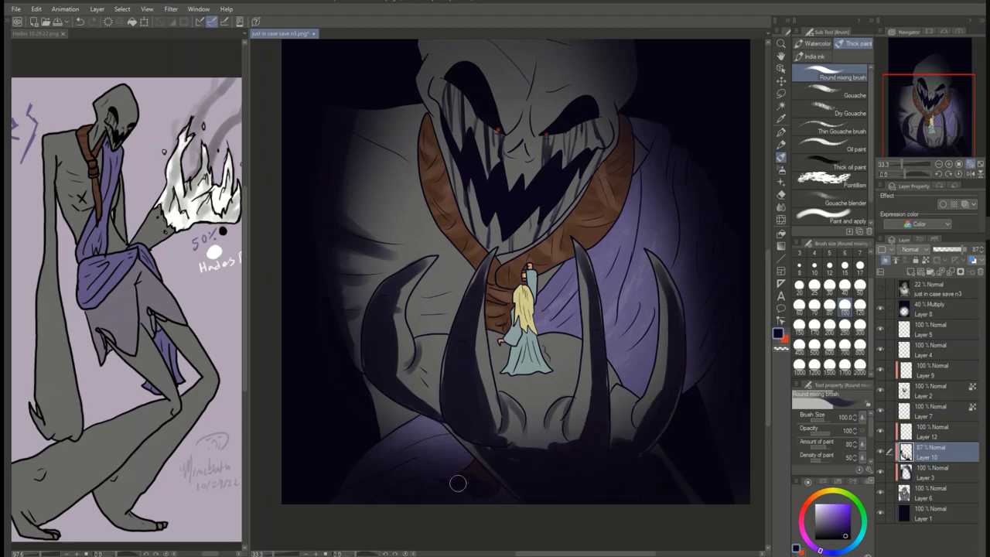
- Paint dark navy shadows on the leg cloth, the scarf, the face and the folds of the shoulder drape at brush size 100
left_click_drag(458, 484, 352, 506)
mouse_move(372, 475)
left_mouse_down()
mouse_move(383, 410)
mouse_move(398, 406)
mouse_move(379, 412)
mouse_move(377, 452)
left_mouse_up()
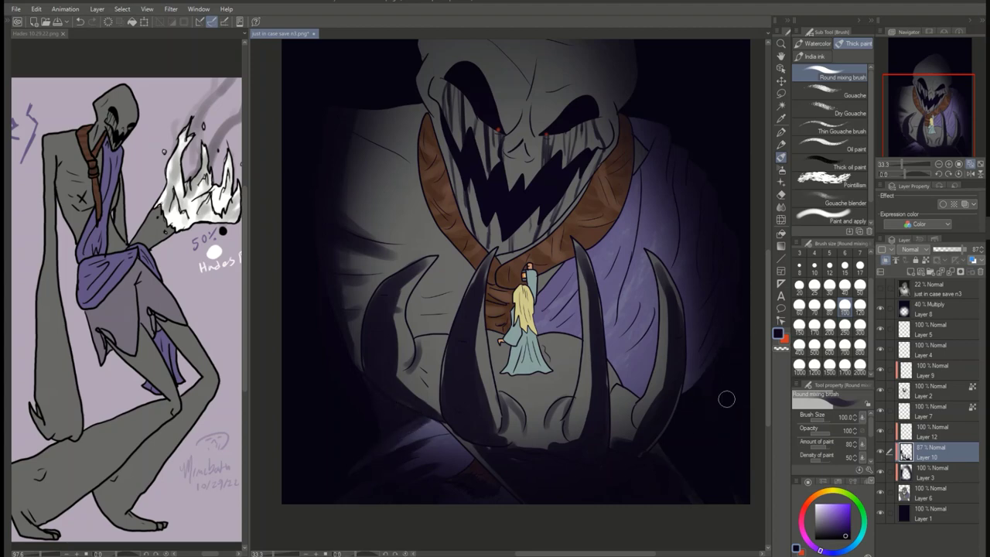
scroll(725, 400, "up", 2)
mouse_move(479, 248)
left_mouse_down()
mouse_move(542, 317)
mouse_move(630, 294)
mouse_move(495, 185)
mouse_move(580, 171)
mouse_move(557, 89)
left_mouse_up()
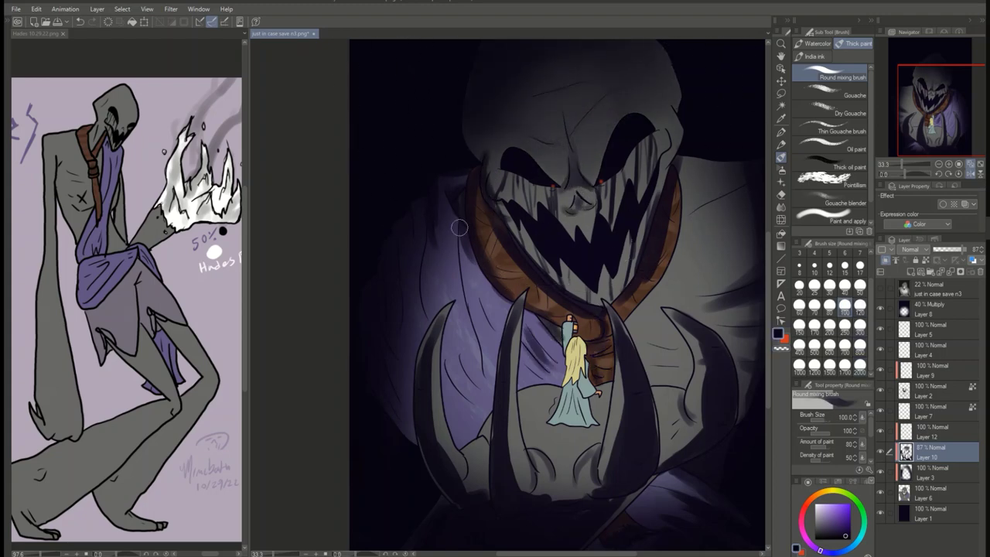
- Paint broad dark navy shadows along the folds and outer edge of the purple shoulder drape at brush sizes 100 to 250
left_click_drag(459, 226, 482, 402)
left_click_drag(438, 240, 417, 325)
mouse_move(405, 302)
left_mouse_down()
mouse_move(394, 370)
mouse_move(458, 433)
left_mouse_up()
key("bracketright")
key("bracketright")
key("bracketright")
key("bracketright")
key("bracketright")
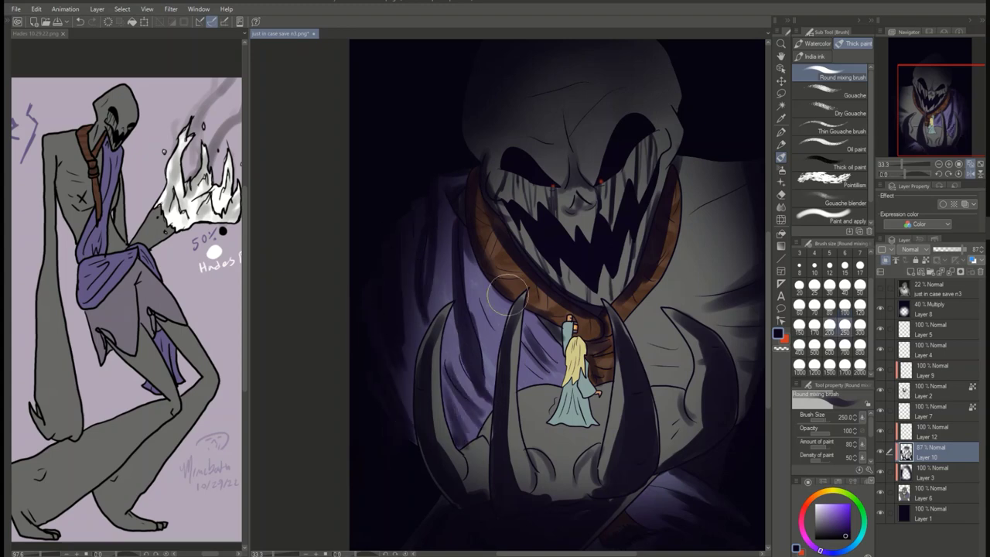
left_click_drag(402, 371, 464, 418)
left_click_drag(433, 278, 399, 380)
left_click_drag(464, 402, 486, 352)
- Check the mirrored view and shade the bare shoulder, leg cloth, palm and robed figure in dark navy at brush sizes 250 and 100
scroll(494, 359, "down", 1)
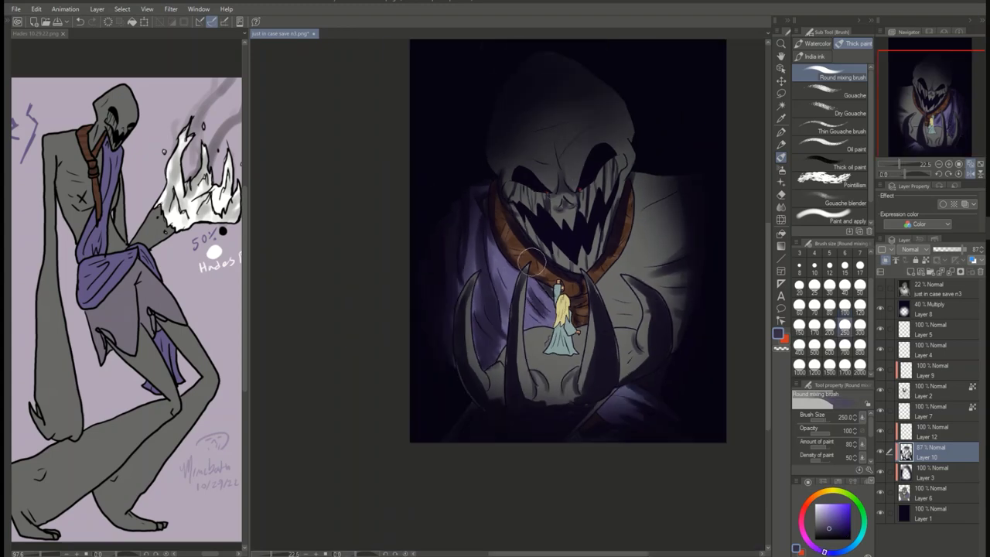
scroll(729, 225, "right", 3)
key("bracketright")
key("bracketright")
key("bracketright")
key("bracketright")
key("bracketright")
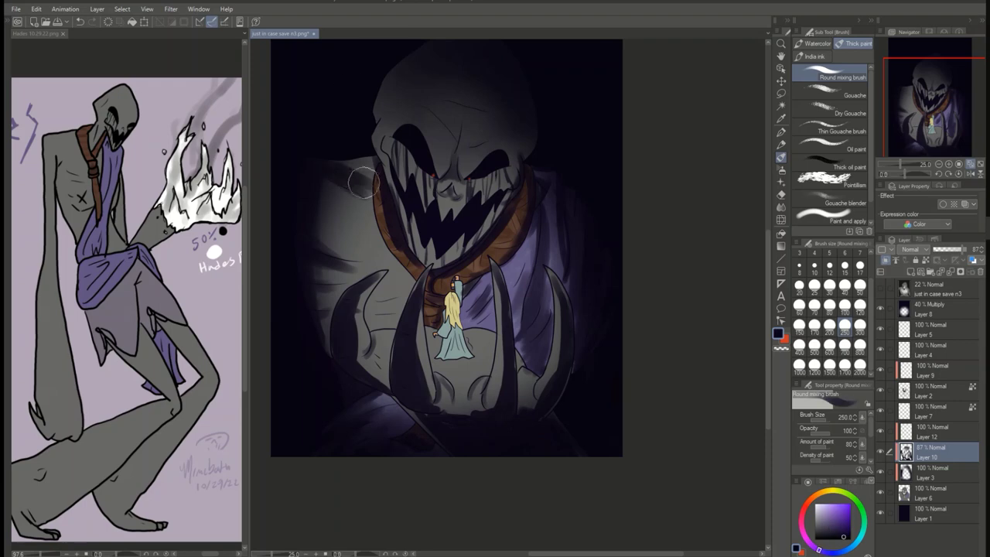
mouse_move(339, 321)
left_mouse_down()
mouse_move(377, 415)
mouse_move(531, 394)
mouse_move(573, 340)
mouse_move(451, 342)
mouse_move(455, 367)
mouse_move(448, 344)
left_mouse_up()
key("bracketleft")
key("bracketleft")
key("bracketleft")
key("bracketleft")
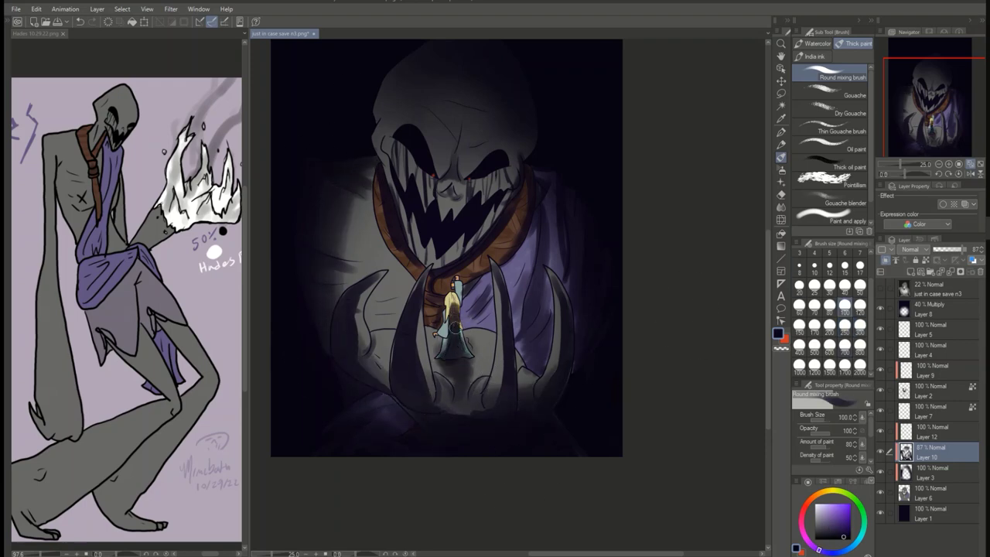
key("ctrl+0")
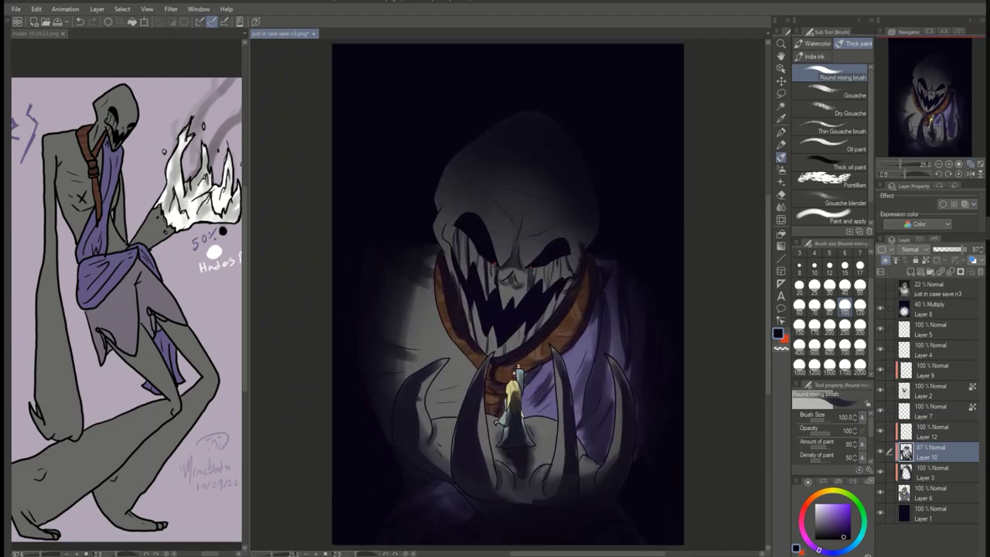
- Lower the claw and fold shadow layer to 75% opacity and the edge shading layer below it to 90%
left_click_drag(966, 249, 962, 249)
left_click(927, 472)
- Airbrush soft magenta tints on the face, claws and drape on clipped Layer 12 and set it to Normal at 50% opacity
left_click(932, 431)
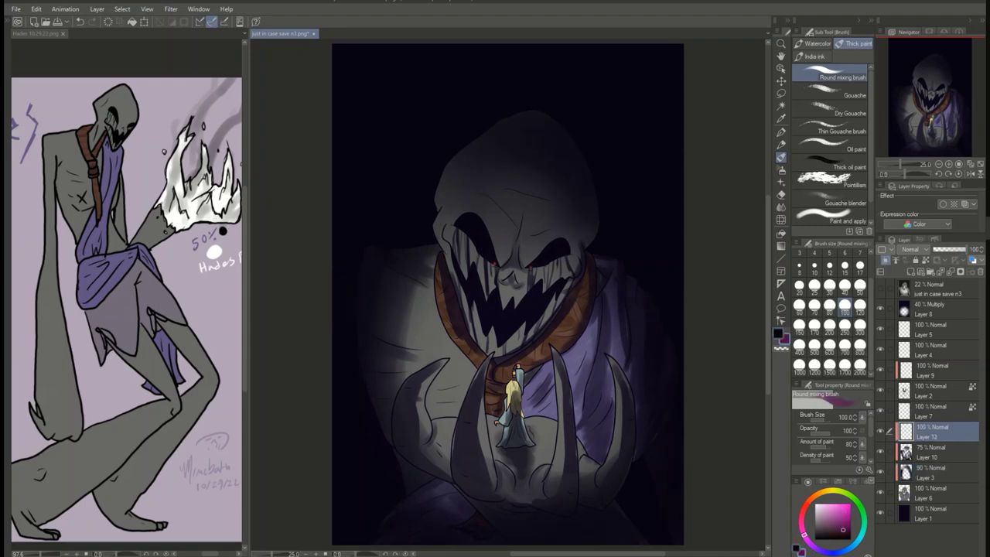
key("b")
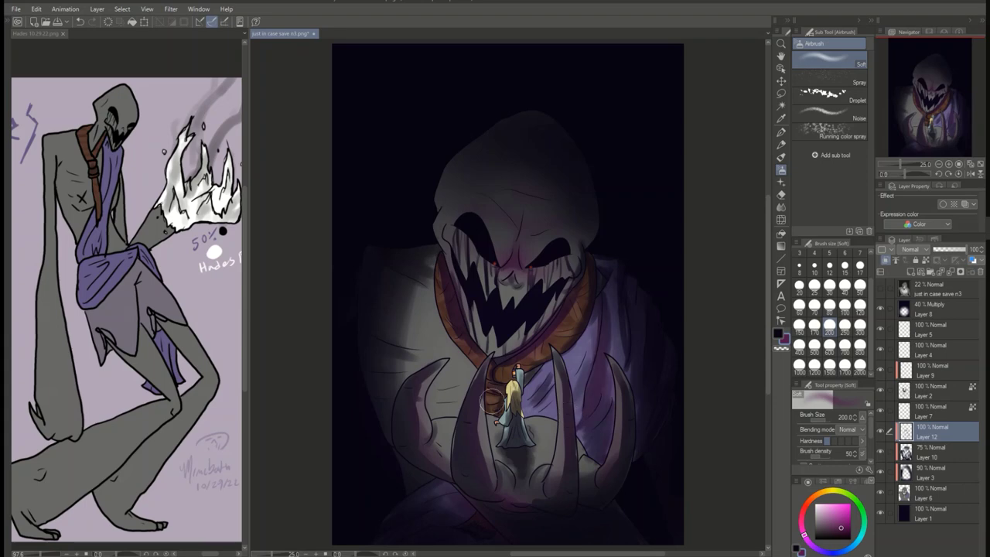
left_click(912, 249)
left_click(909, 373)
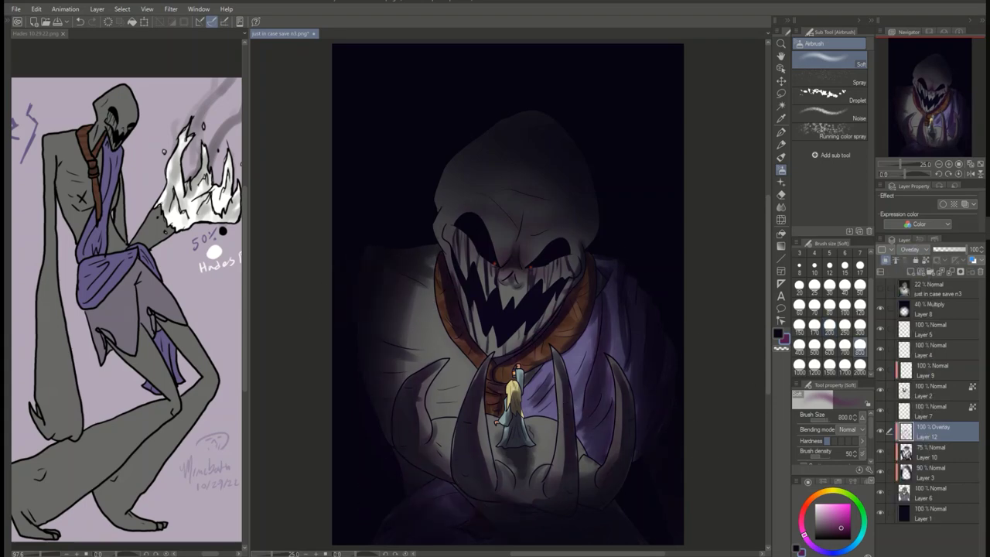
left_click(912, 249)
left_click(907, 260)
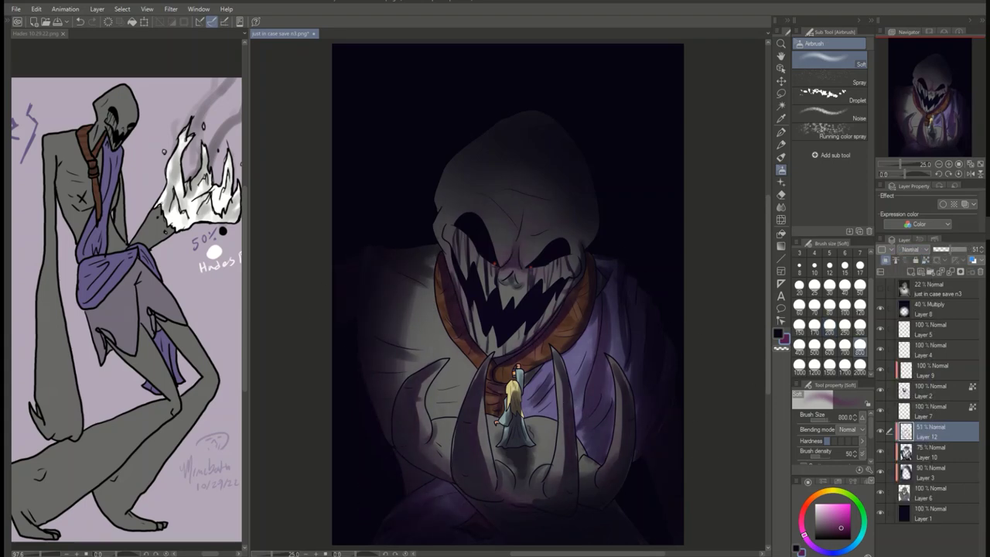
- Paint a large soft orange glow around the lantern on Layer 5 with the Soft airbrush at size 800
left_click(935, 349)
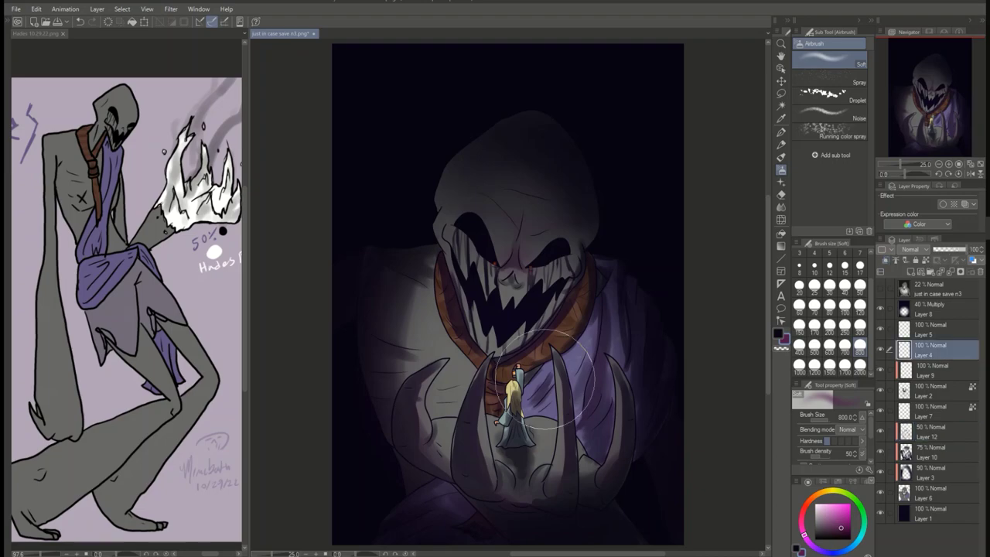
scroll(503, 396, "up", 5)
left_click(935, 330)
scroll(511, 298, "down", 5)
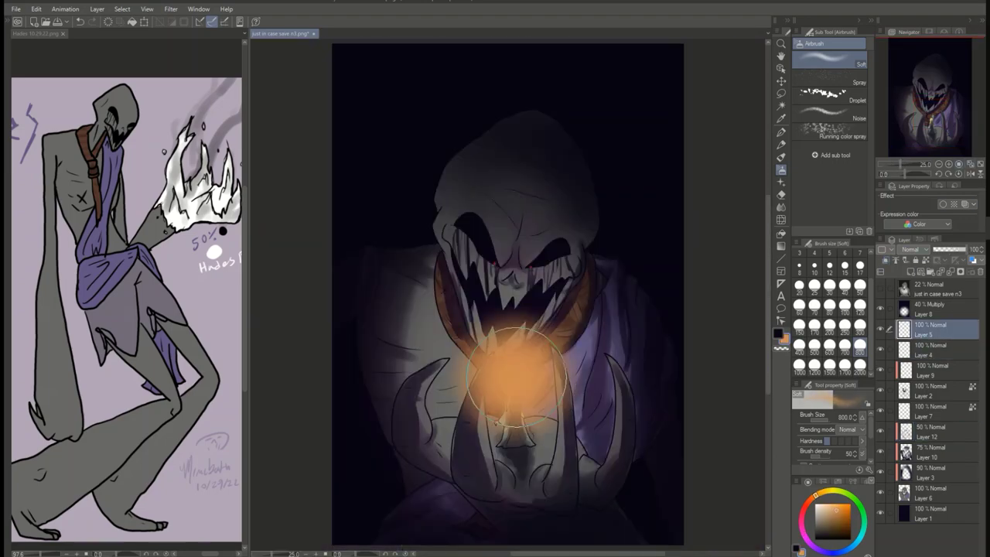
- Hide the glow layer and paint orange rim light along the inner edges of the claws on Layer 4 with the Round mixing brush at size 80
left_click(935, 349)
key("b")
scroll(507, 331, "up", 5)
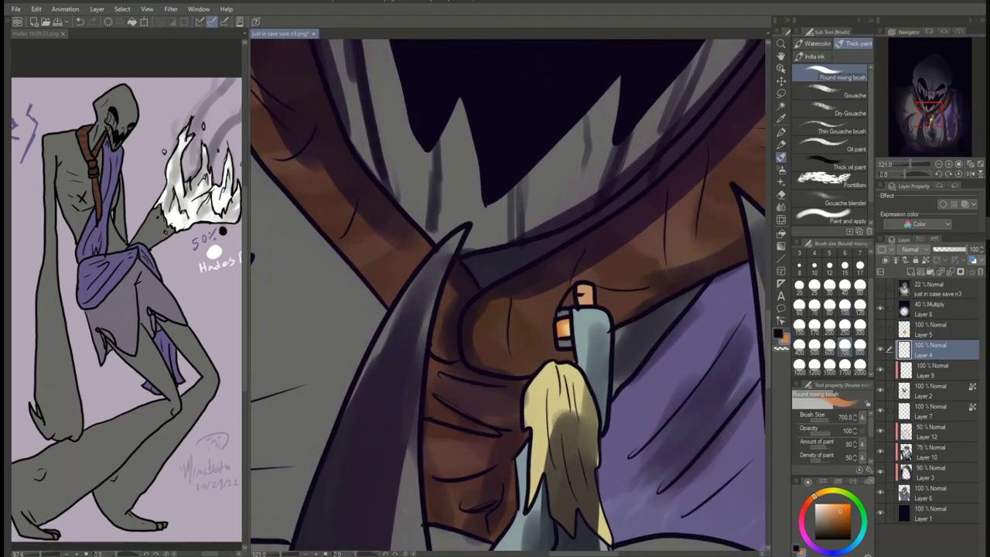
scroll(483, 374, "down", 5)
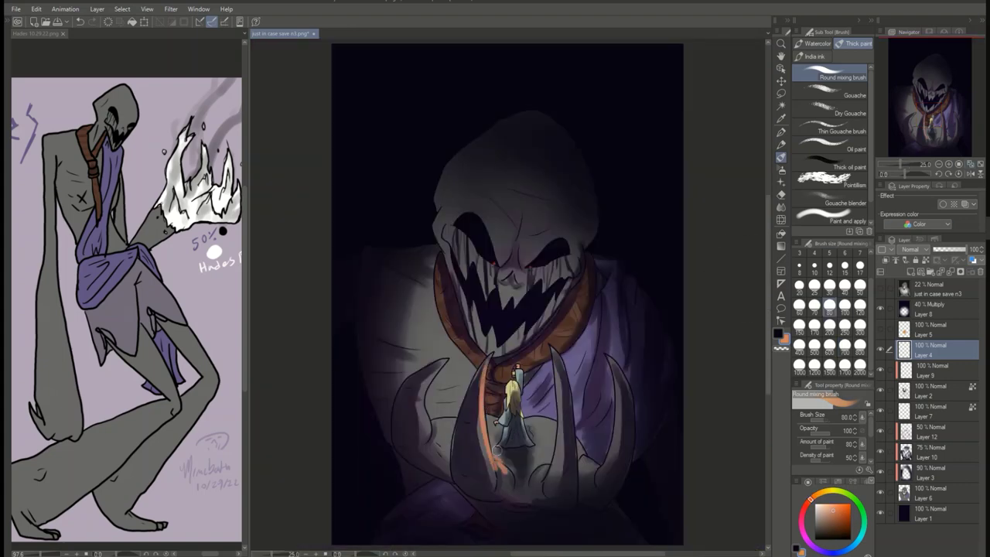
scroll(419, 403, "up", 2)
left_click_drag(512, 232, 501, 437)
left_click_drag(615, 359, 576, 429)
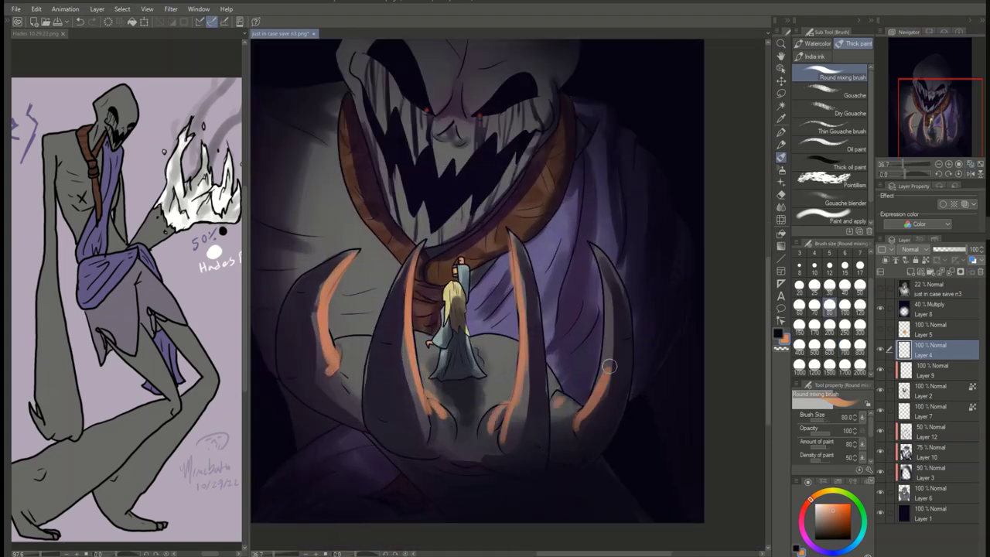
left_click_drag(607, 251, 595, 379)
- Paint orange light strokes on the purple drape's folds, the chest and the brown scarf at brush size 100
left_click_drag(581, 180, 546, 334)
left_click_drag(598, 307, 561, 346)
left_click_drag(618, 150, 597, 255)
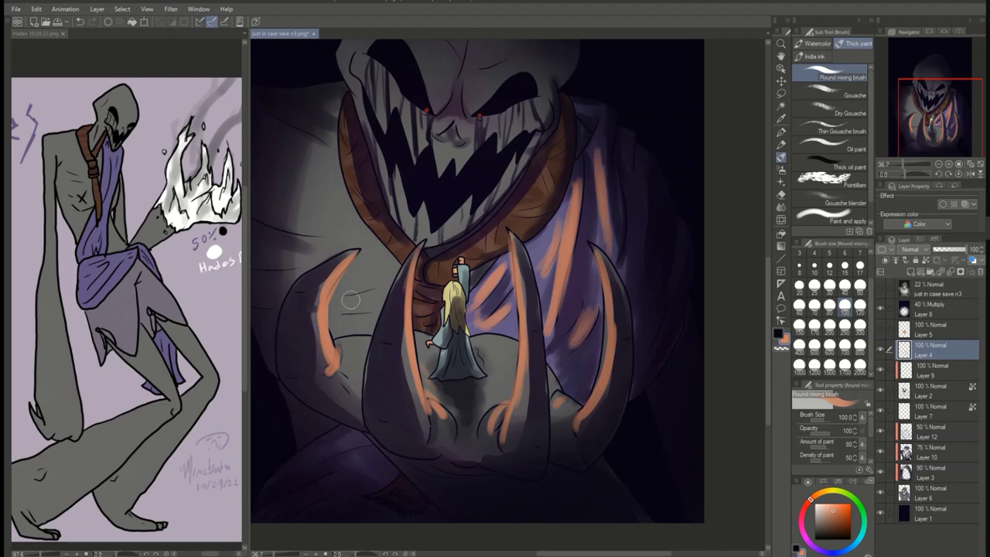
mouse_move(406, 211)
left_mouse_down()
mouse_move(368, 181)
mouse_move(352, 154)
left_mouse_up()
left_click_drag(475, 247, 532, 172)
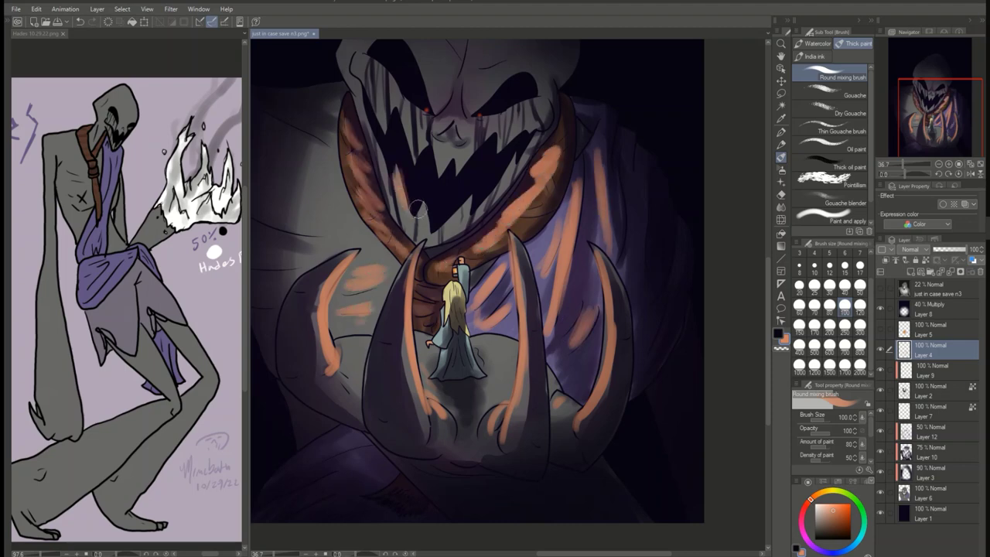
- Paint orange light under the eyes and on the nose and jaw, cleaning the edges with the Hard eraser at size 25
left_click_drag(475, 108, 515, 125)
left_click_drag(499, 104, 539, 124)
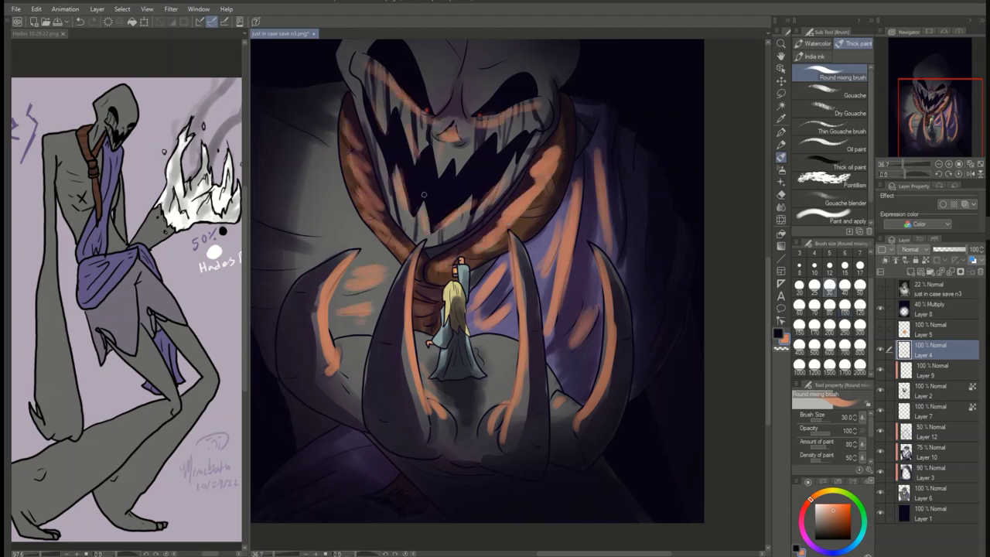
key("e")
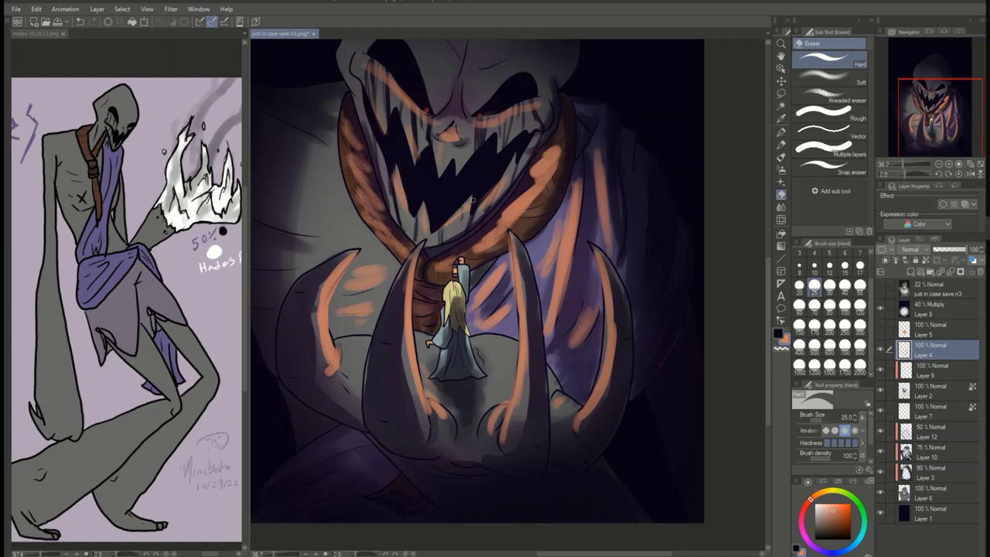
key("b")
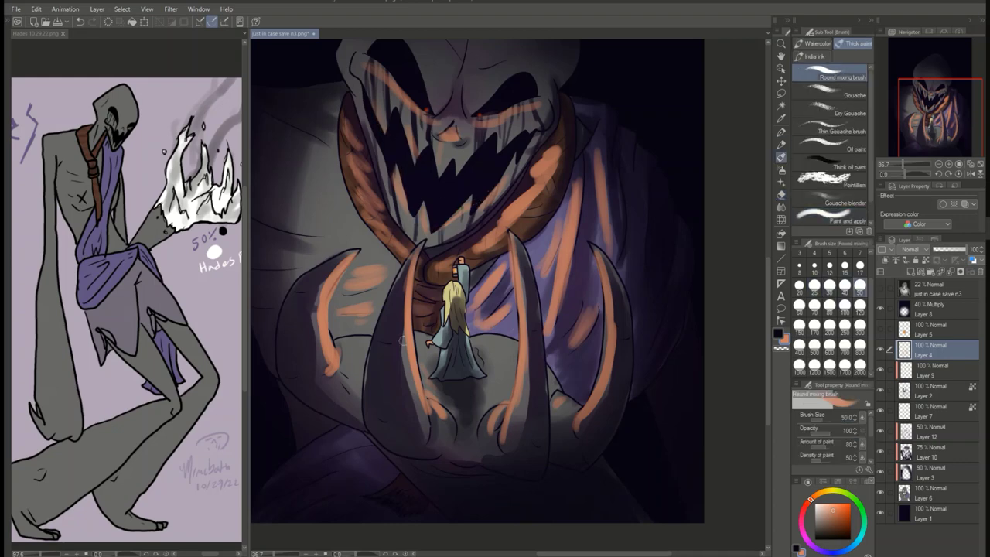
- Add orange light on the palm around the robed figure and broad orange patches on the chest and drape at brush size 700
mouse_move(484, 341)
left_mouse_down()
mouse_move(503, 387)
mouse_move(495, 352)
left_mouse_up()
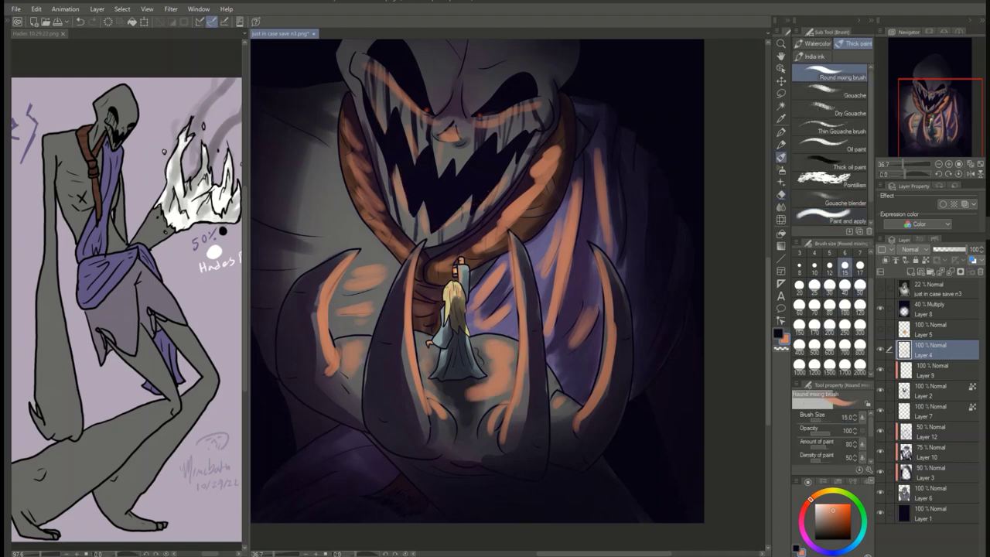
mouse_move(437, 399)
left_mouse_down()
mouse_move(392, 376)
mouse_move(399, 357)
mouse_move(496, 426)
mouse_move(557, 362)
mouse_move(576, 433)
left_mouse_up()
key("ctrl+0")
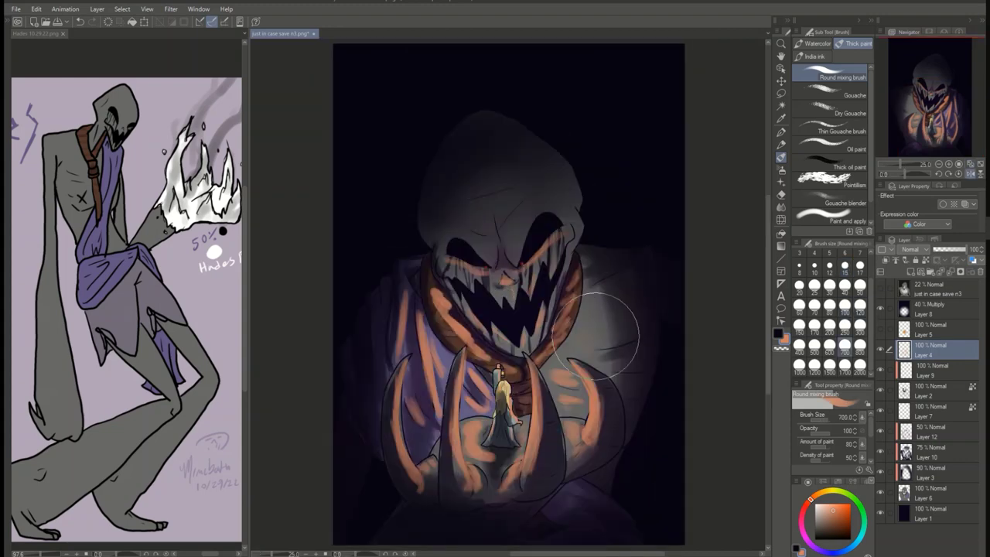
left_click_drag(596, 353, 569, 402)
left_click_drag(433, 340, 421, 464)
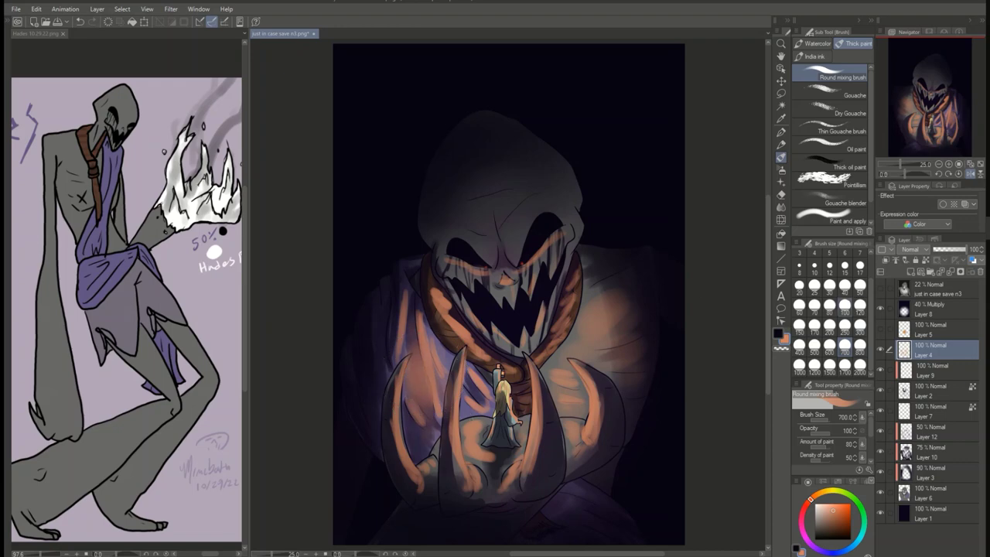
- Soften the orange light with transparent colour, setting the glow on Layer 5 to Screen and Layer 4 to Add (Glow) at 40% opacity
left_click(844, 325)
mouse_move(472, 387)
left_mouse_down()
mouse_move(495, 448)
mouse_move(492, 489)
left_mouse_up()
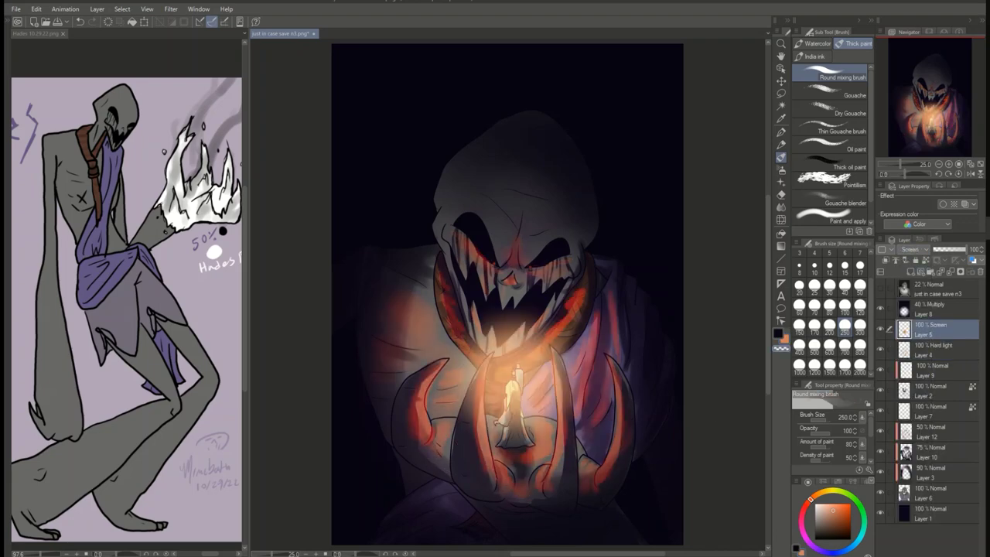
left_click(844, 344)
left_click(928, 349)
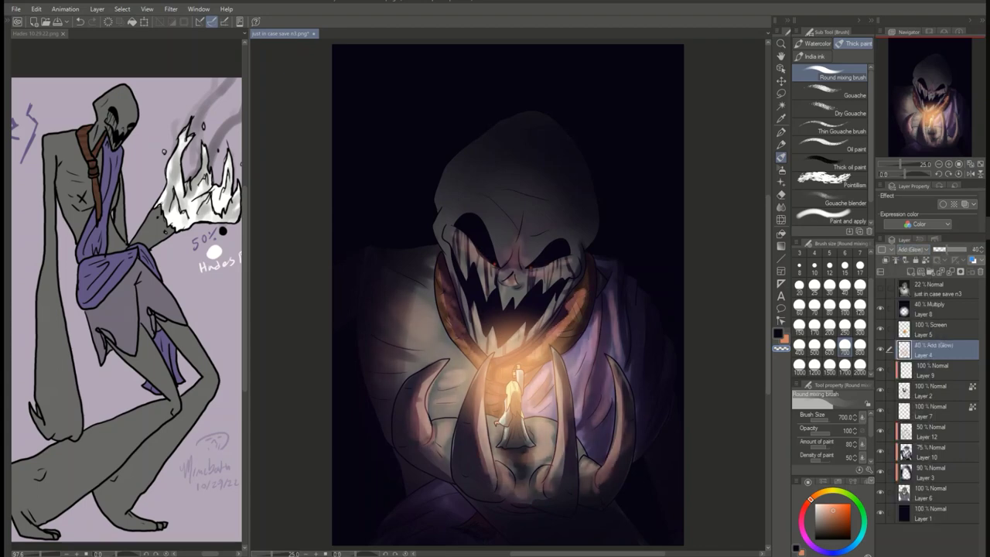
- Erase the Screen glow from the robed figure with the Soft airbrush in transparent colour at size 250
left_click(936, 328)
left_click(781, 168)
left_click_drag(513, 383, 517, 448)
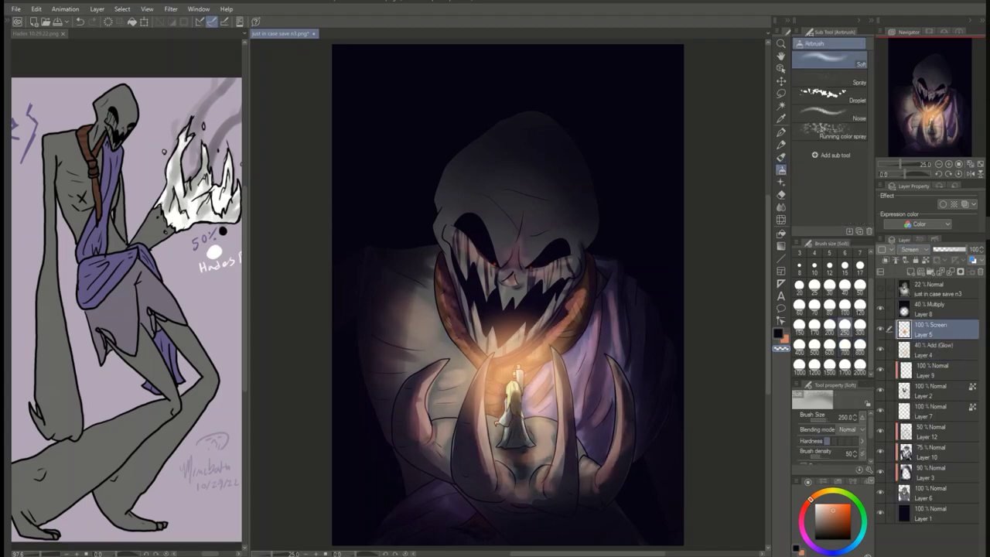
- Add a top layer at 70% opacity with a dark vignette around the lantern light, using the Soft airbrush at size 2000
left_click(909, 271)
left_click(859, 365)
left_click(839, 526)
mouse_move(433, 325)
left_mouse_down()
mouse_move(364, 475)
mouse_move(559, 121)
mouse_move(518, 387)
mouse_move(510, 363)
left_mouse_up()
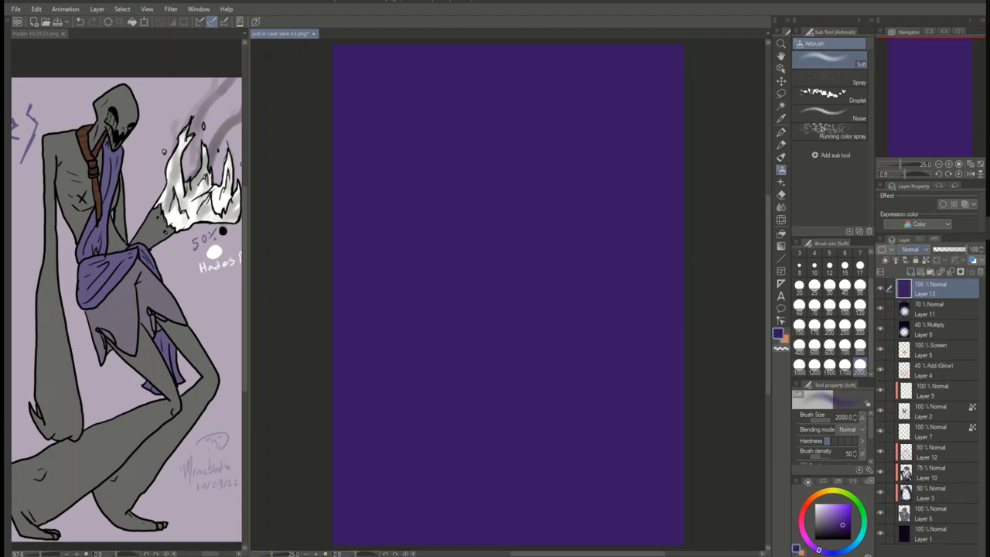
- Try a solid purple fill layer over the illustration in Pin light mode at 21% opacity and undo it
left_click(909, 249)
left_click(928, 348)
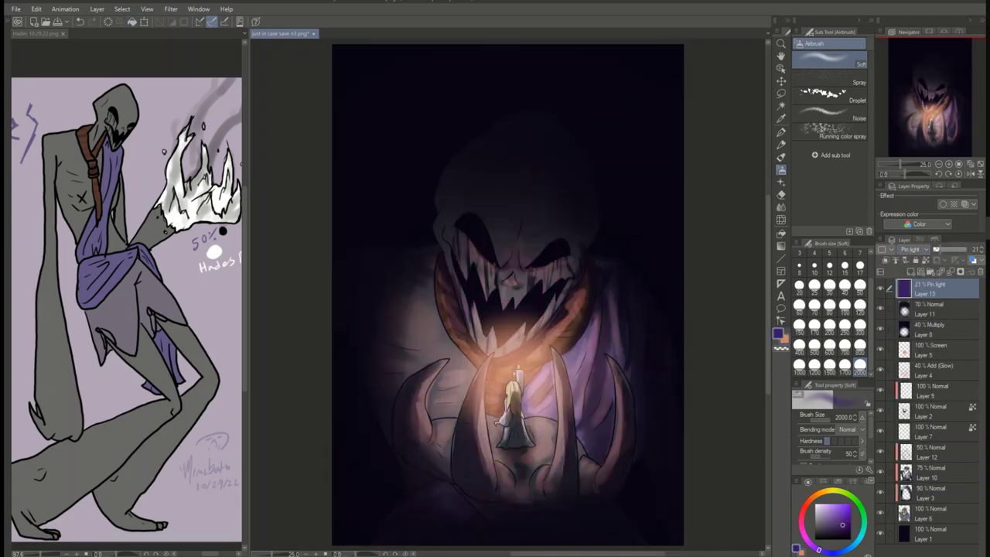
key("ctrl+z")
key("ctrl+z")
key("ctrl+z")
key("ctrl+z")
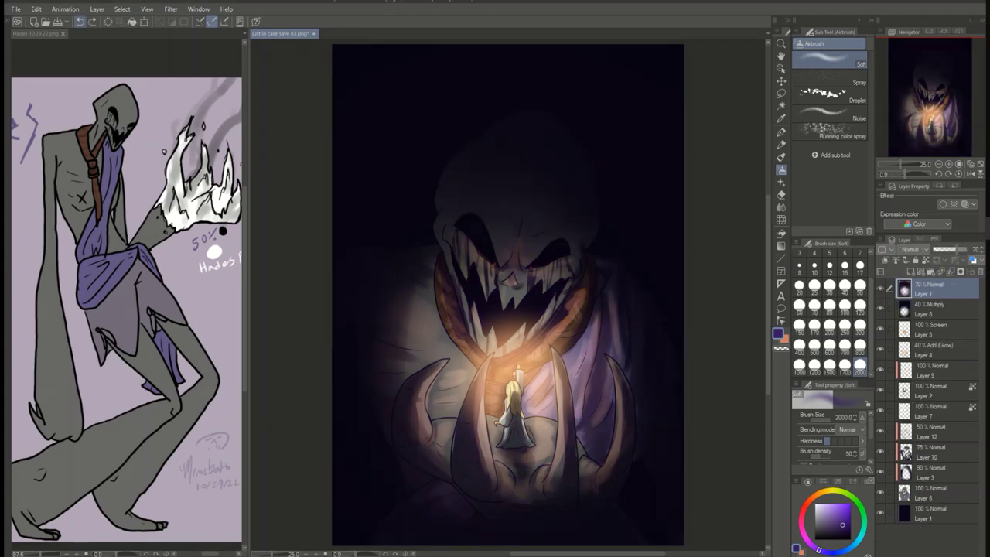
- Merge all the layers of the illustration into one and duplicate the merged layer
right_click(928, 289)
left_click(925, 533)
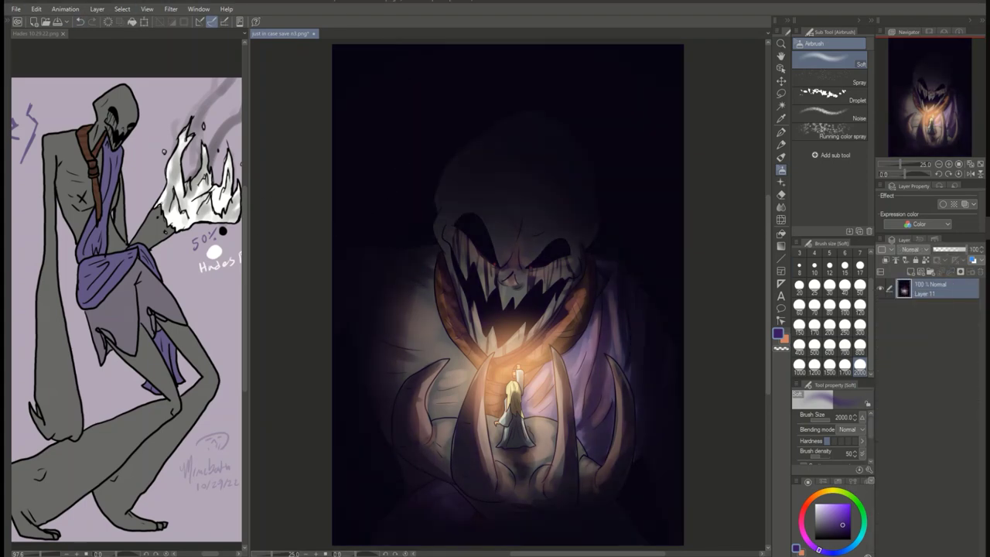
left_click(37, 9)
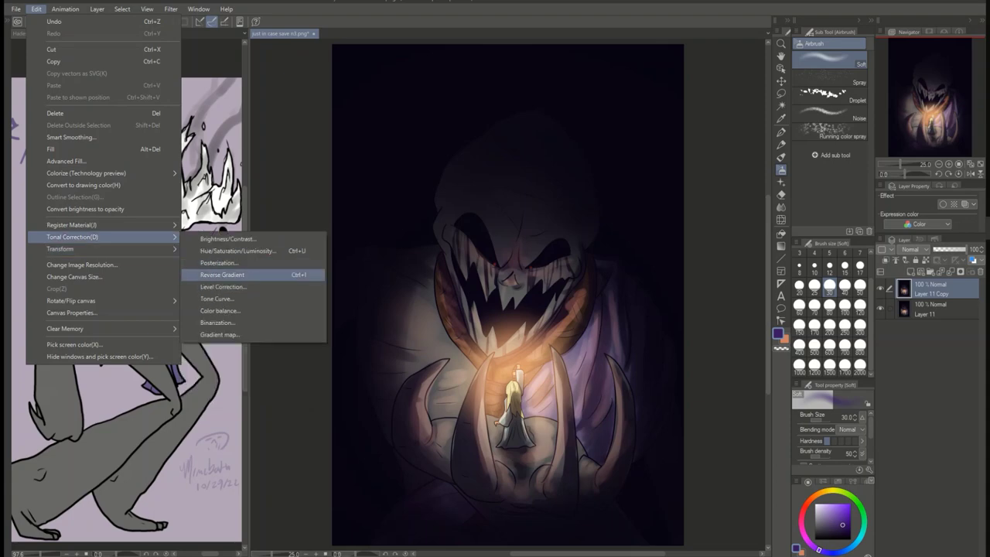
- Try Reverse Gradient and a hue shift towards green on the duplicated layer, discarding both
left_click(282, 272)
key("ctrl+z")
left_click(36, 9)
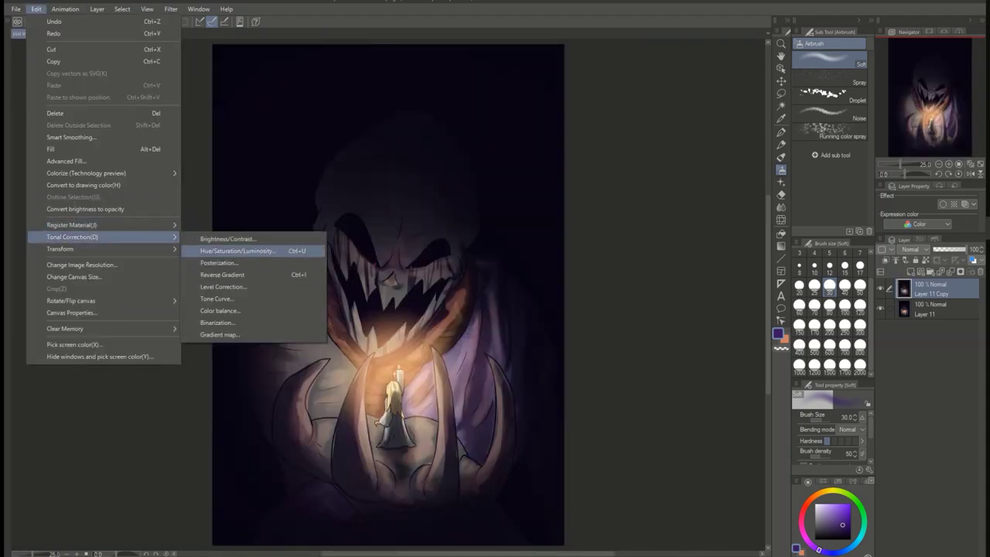
left_click(259, 249)
left_click_drag(115, 51, 143, 51)
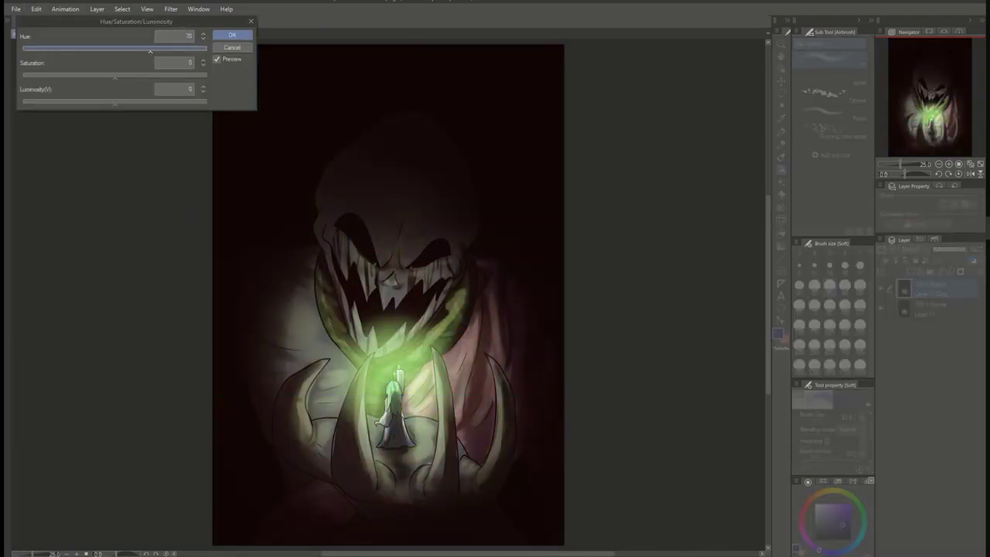
left_click(232, 48)
- Brighten the duplicated layer's midtones with Level Correction
left_click(37, 9)
mouse_move(72, 237)
left_click(222, 286)
left_click_drag(289, 127, 178, 104)
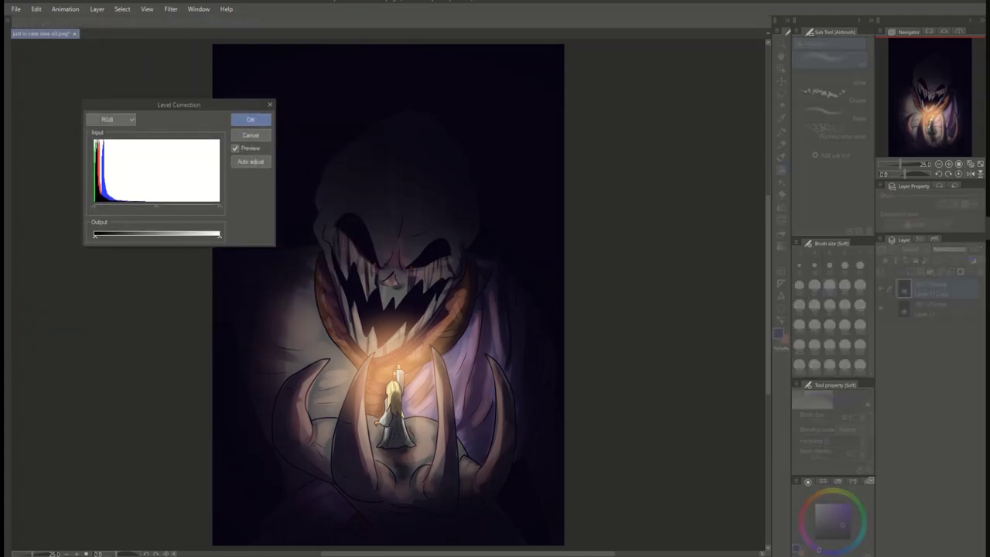
left_click_drag(156, 205, 112, 205)
left_click(250, 119)
- Test Vivid light blending on the corrected duplicate and settle on Overlay
left_click(911, 249)
left_click(912, 411)
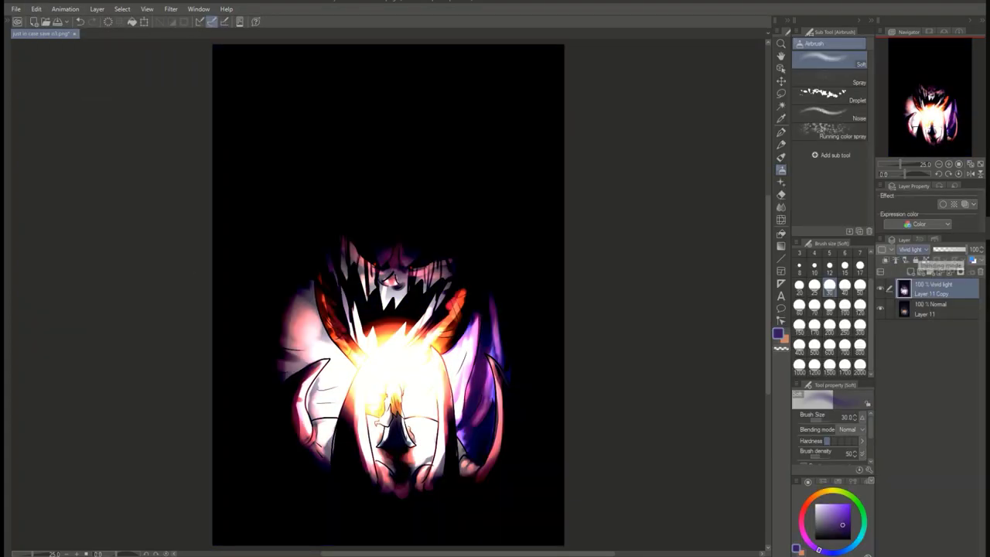
left_click(910, 249)
left_click(912, 411)
mouse_move(964, 249)
left_mouse_down()
mouse_move(949, 249)
mouse_move(967, 249)
left_mouse_up()
- Duplicate the merged base layer once more as a new layer in the stack
left_click(928, 309)
key("ctrl+c")
key("ctrl+v")
- Try Screen, Overlay, Hard light, Hue and other blending modes on the new duplicate, then return it to Normal
left_click(911, 249)
left_click(912, 347)
left_click(927, 289)
left_click(928, 309)
left_click(911, 249)
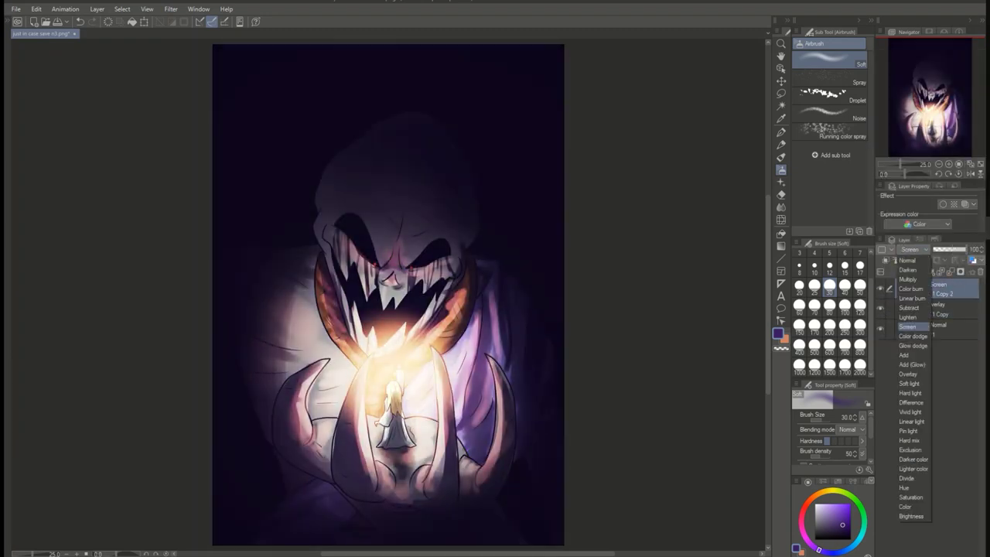
left_click(908, 373)
left_click(910, 249)
left_click(908, 373)
left_click(911, 249)
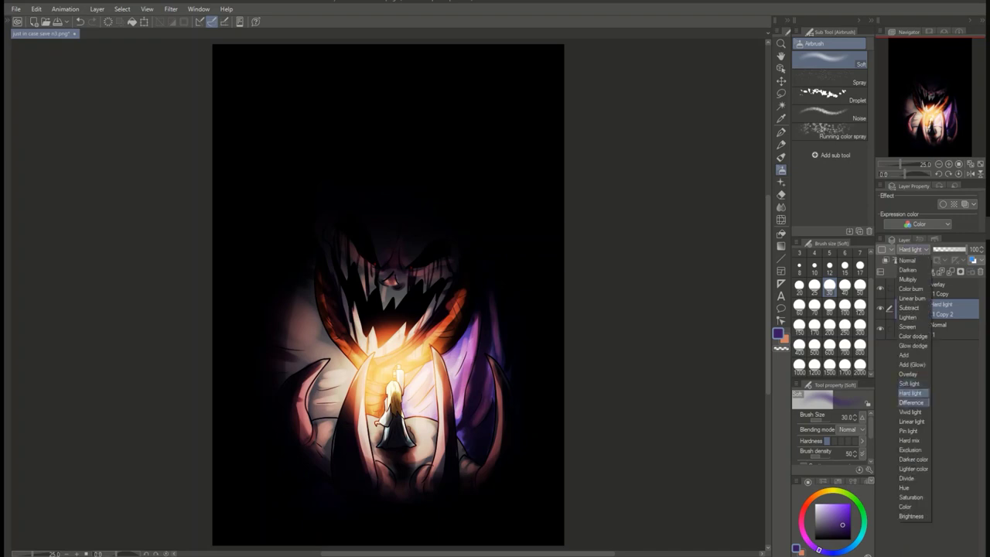
left_click(909, 383)
left_click(910, 249)
left_click(903, 487)
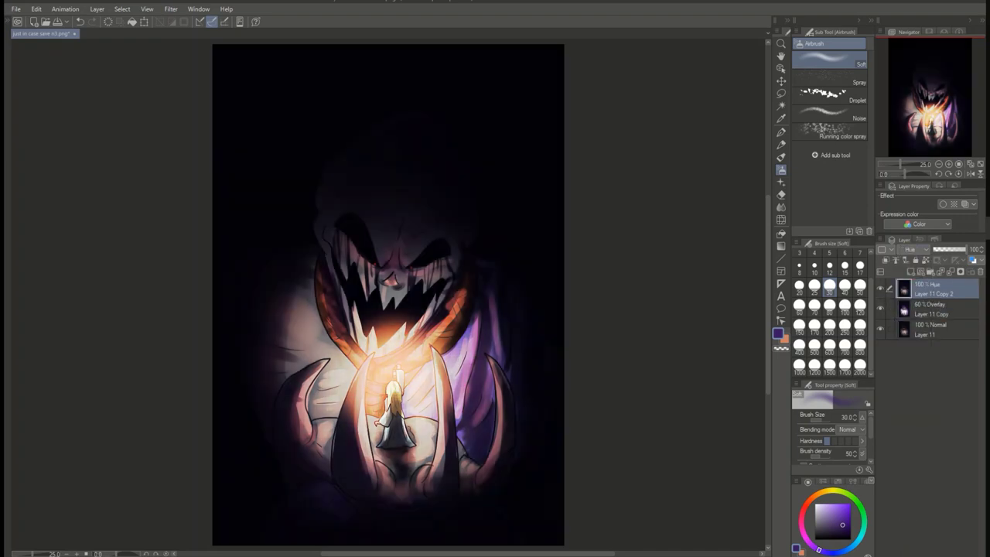
key("ctrl+z")
- Shift the new duplicate's hue towards yellow and raise its saturation to about 50 with Hue/Saturation/Luminosity
left_click(36, 9)
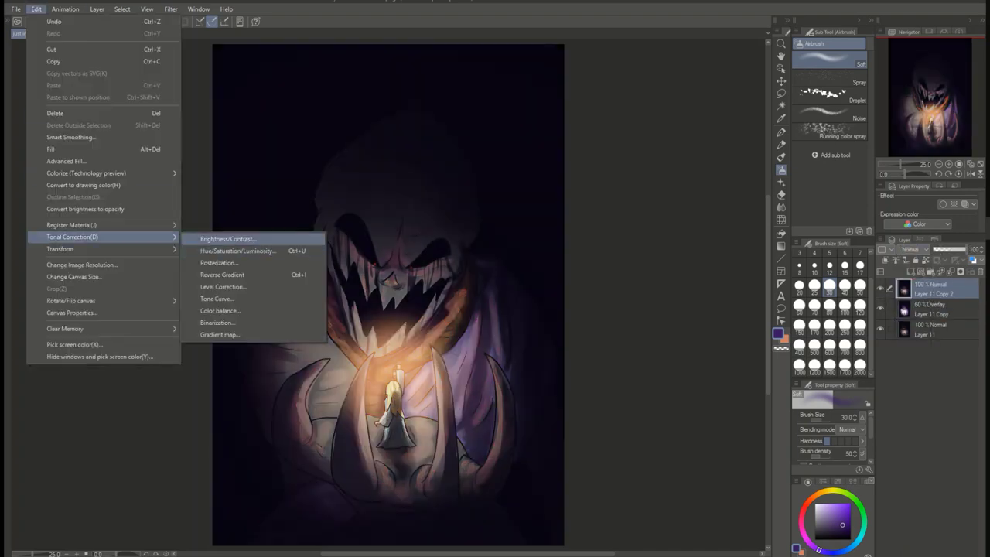
left_click(232, 248)
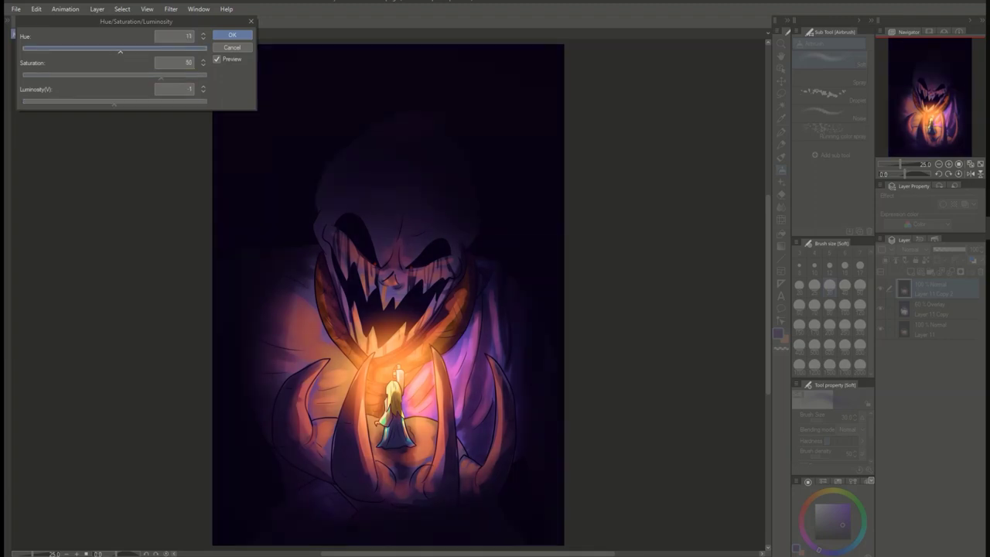
key("Return")
- Compare Hard light and other blending modes on the recoloured duplicate and settle on Glow dodge
left_click(911, 249)
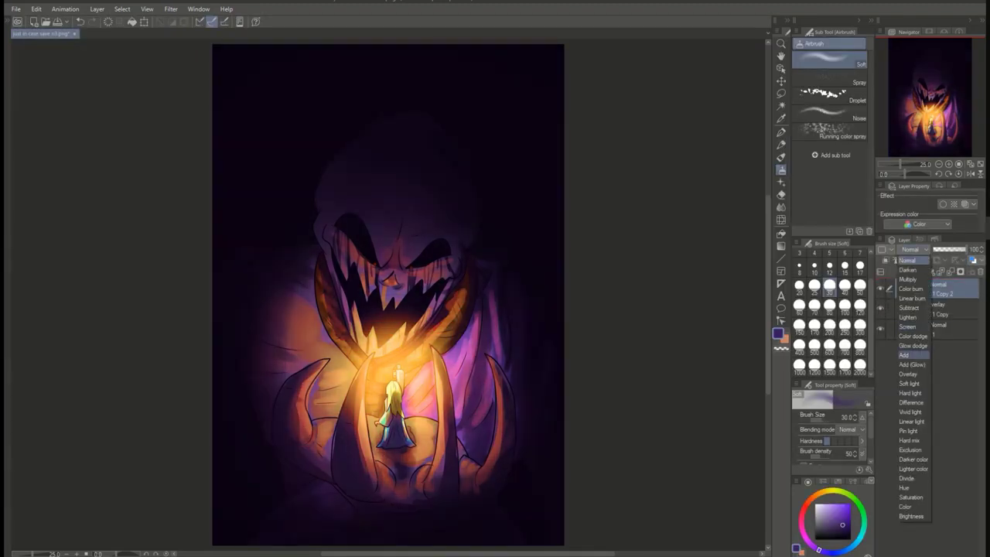
left_click(910, 383)
left_click(911, 249)
left_click(910, 402)
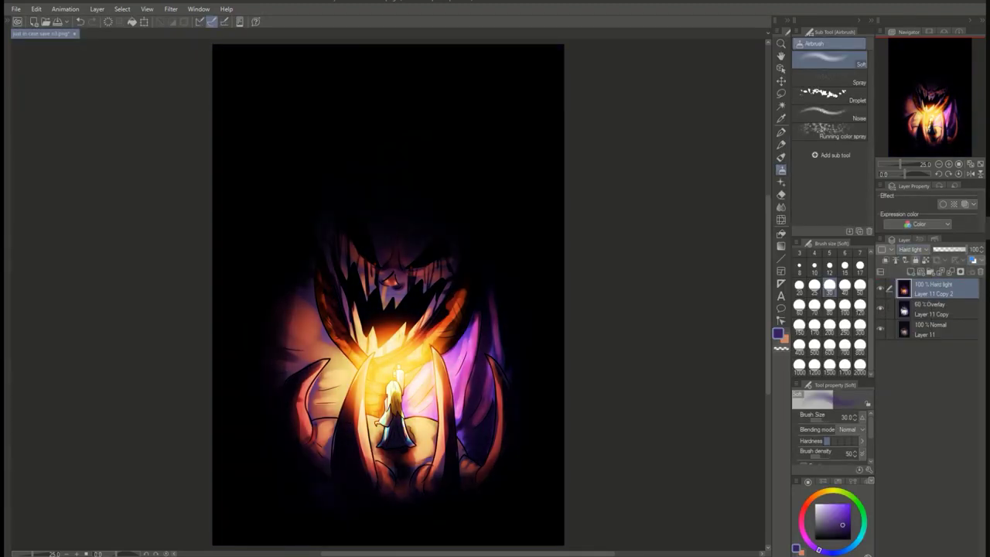
left_click(911, 249)
left_click(908, 317)
left_click(911, 249)
left_click(904, 354)
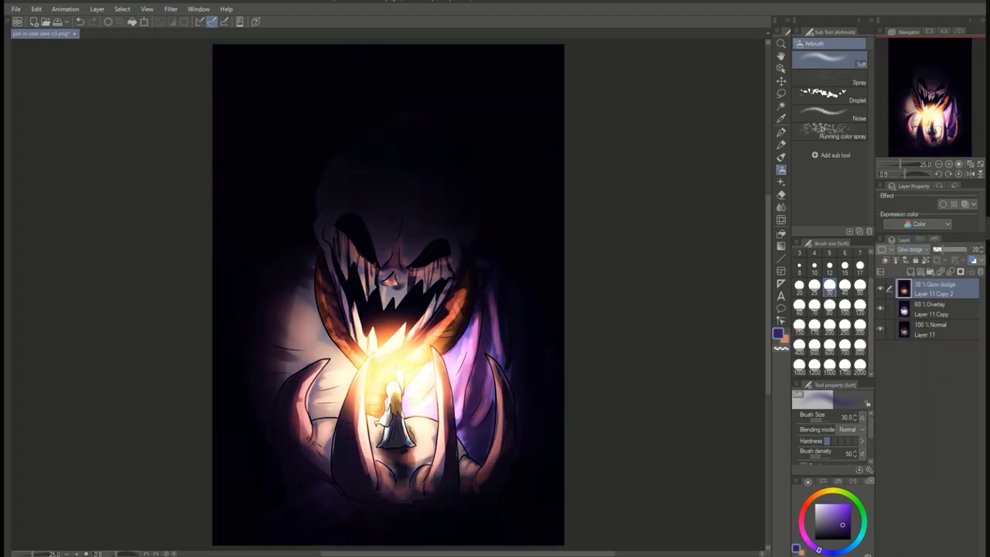
- Place the Glow dodge layer beneath the Overlay copy, with Glow dodge at 100% and Overlay at 50% opacity
left_click_drag(928, 309, 928, 285)
left_click(936, 310)
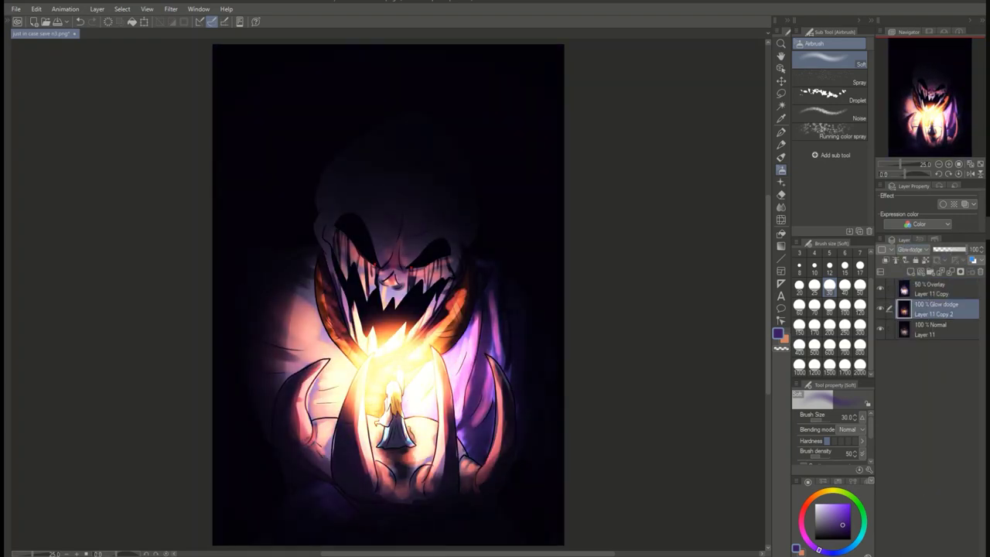
mouse_move(967, 249)
left_mouse_down()
mouse_move(947, 249)
mouse_move(958, 249)
left_mouse_up()
- Move the original merged layer to the top of the stack and lower its opacity to 60%
key("x")
left_click(928, 329)
left_click_drag(928, 329, 928, 283)
left_click_drag(957, 249, 951, 249)
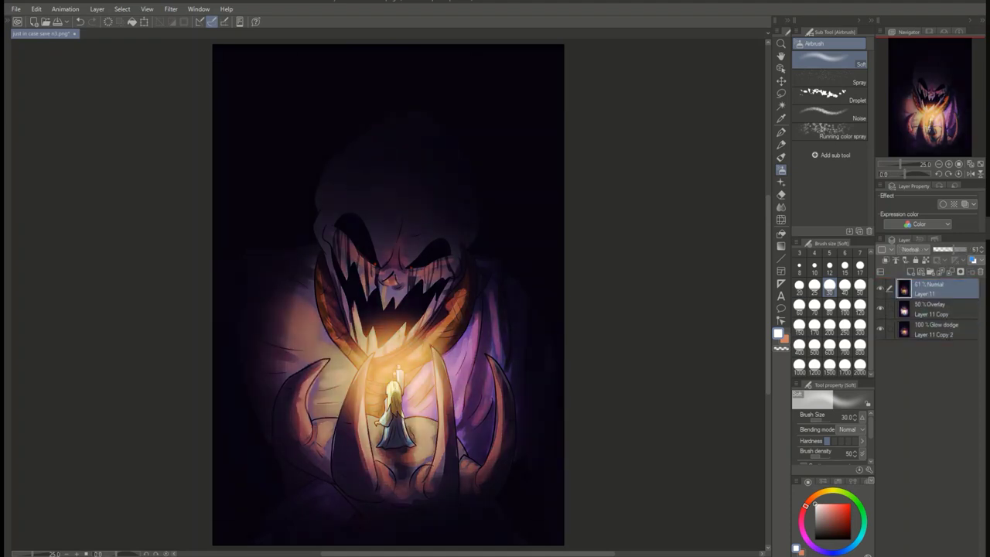
- Build a black vignette on a new layer, clearing the centre around the lantern with the Soft airbrush at size 2000
key("ctrl+shift+n")
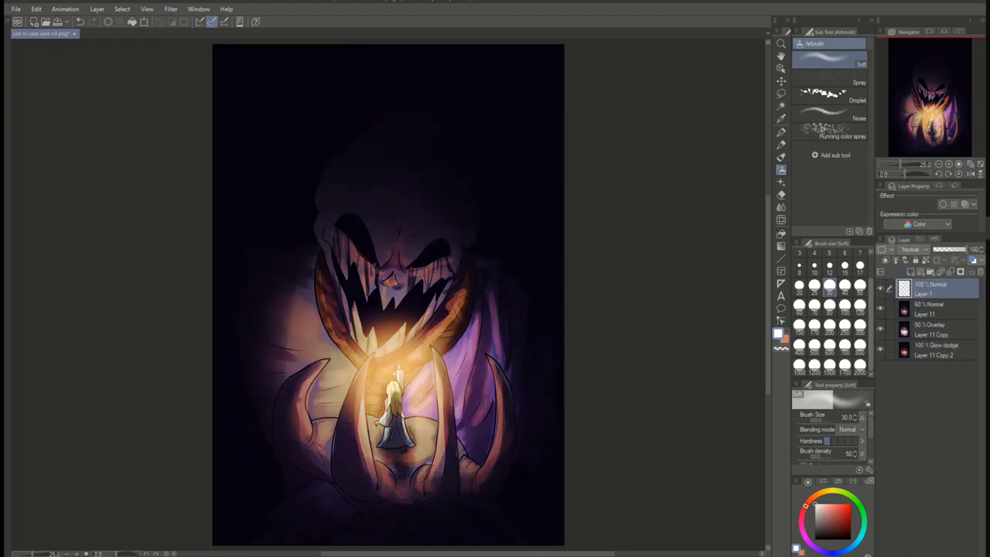
key("x")
left_click(859, 364)
left_click_drag(309, 232, 464, 386)
left_click_drag(379, 348, 391, 360)
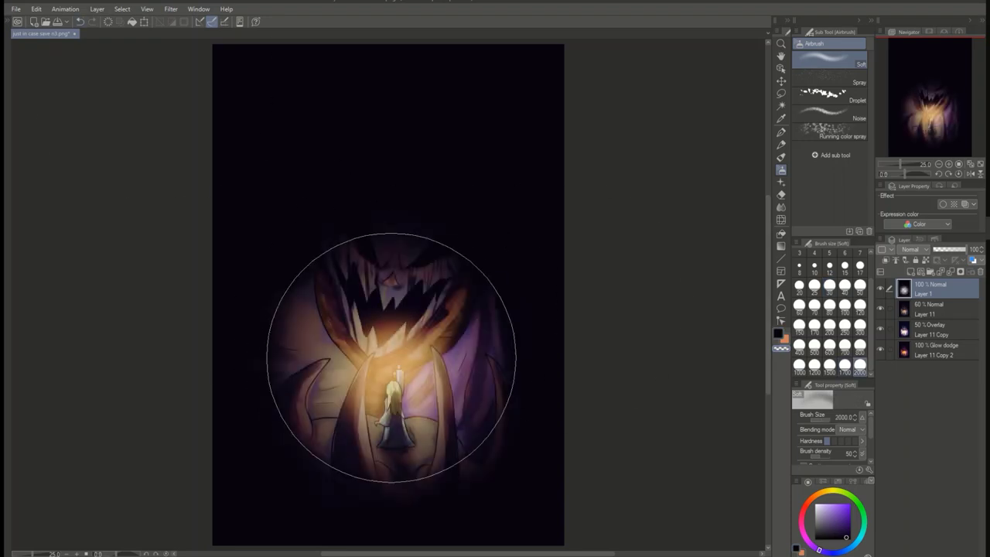
- Set the vignette layer to Pin light blending at 40% opacity
left_click(911, 249)
left_click(912, 411)
left_click_drag(962, 250, 943, 249)
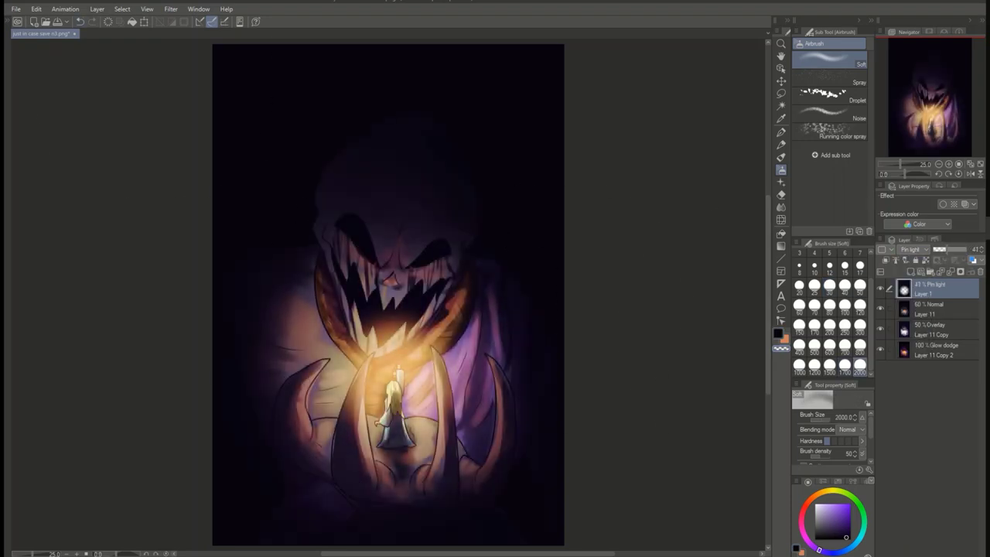
- Add another layer at 45% opacity and airbrush soft orange light around the lantern
key("ctrl+shift+n")
left_click_drag(386, 348, 395, 364)
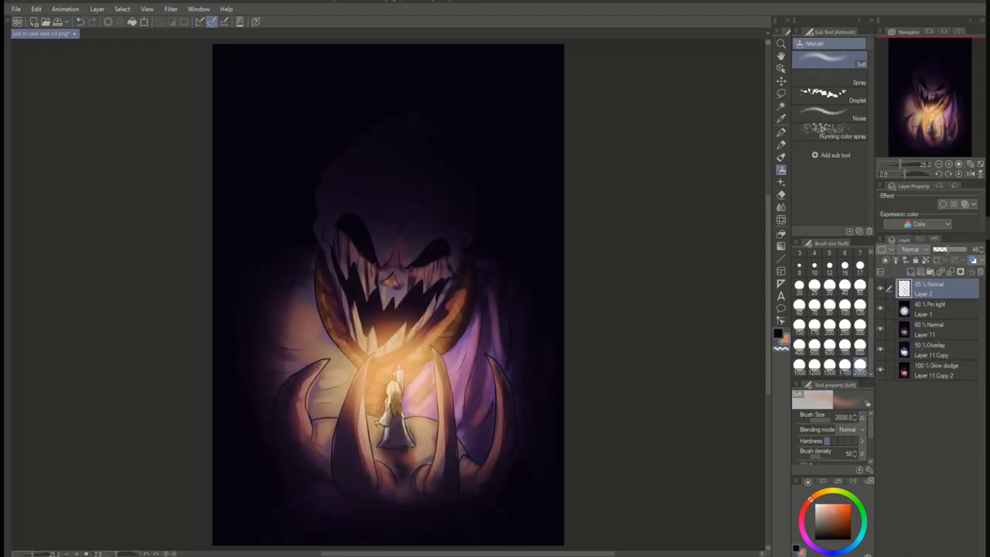
left_click_drag(928, 309, 928, 320)
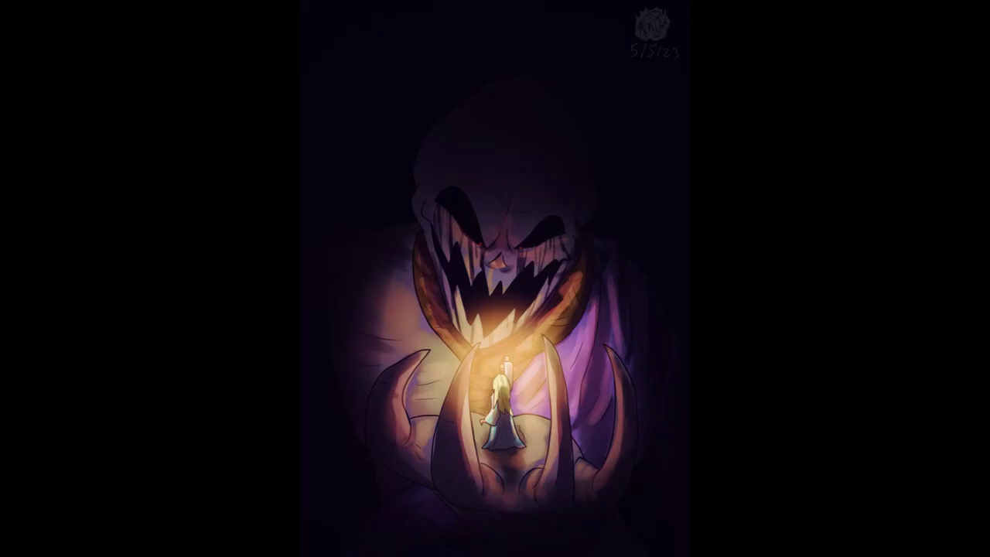